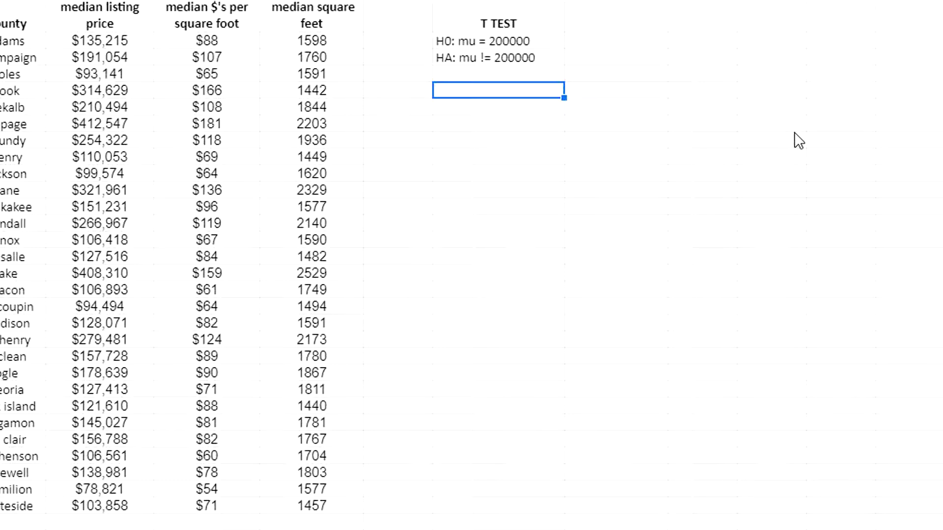
Enter the labels xbar, s and n in consecutive cells below the T TEST hypotheses.
text(xbar)
key(Return)
text(s)
key(Return)
text(n)
key(Return)
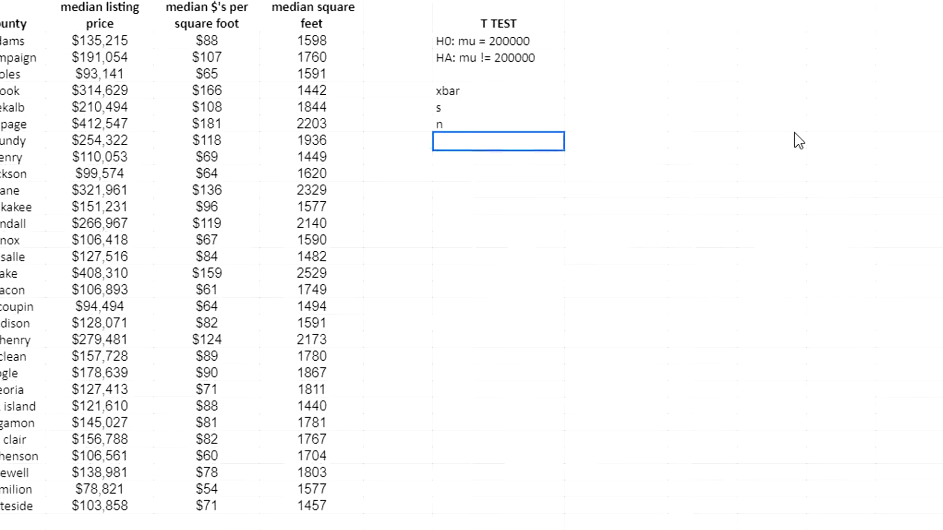
Leave a blank row below n, add the labels SE, T and p-value, and clear the formatting of the SE label.
key(Return)
text(SE)
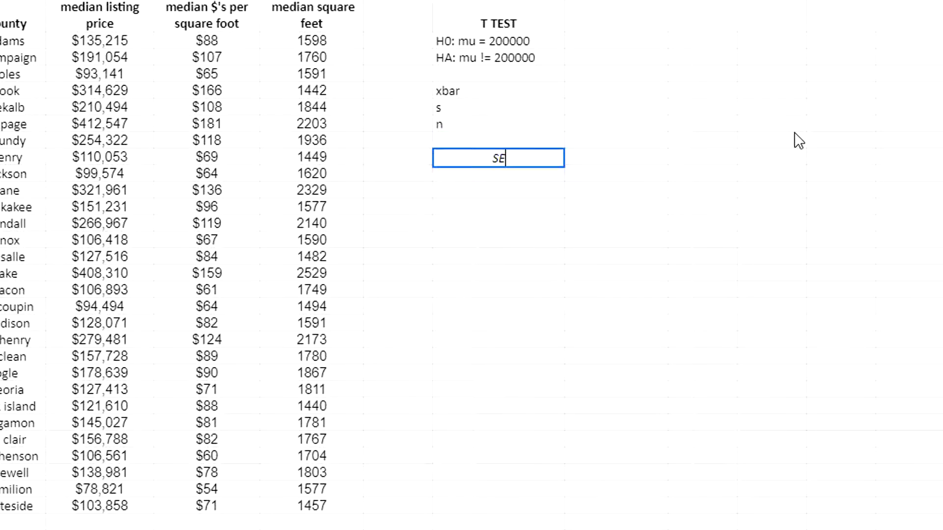
key(Return)
key(Up)
key(ctrl+backslash)
key(Down)
text(T)
key(Return)
text(p-value)
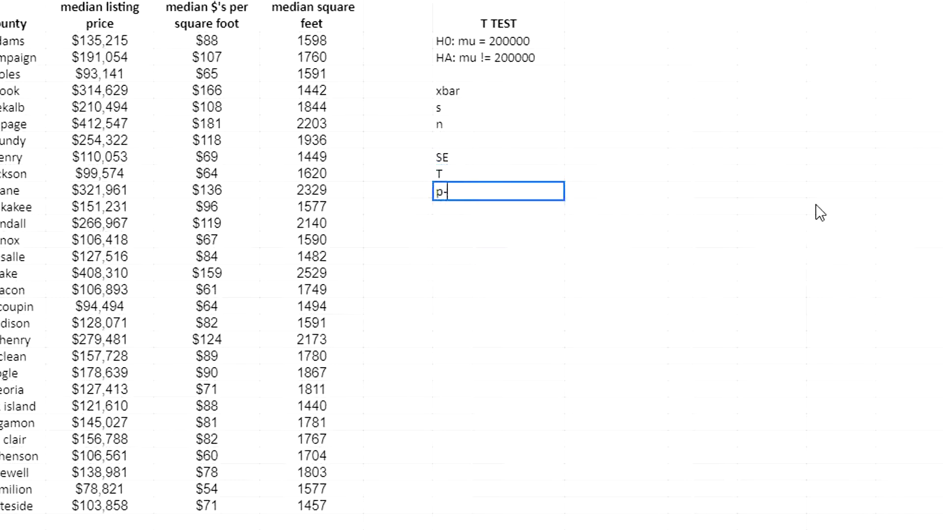
key(Up)
Calculate xbar in the cell beside its label with =average(D6:D34) over the median listing prices.
key(Right)
key(Up)
key(Up)
key(Up)
key(Up)
key(Up)
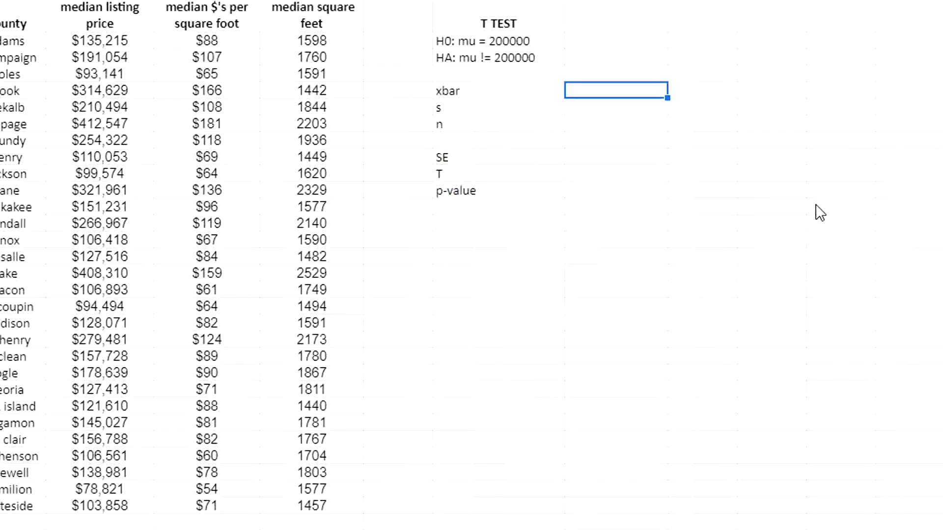
text(=avear)
key(BackSpace)
key(BackSpace)
text(rage()
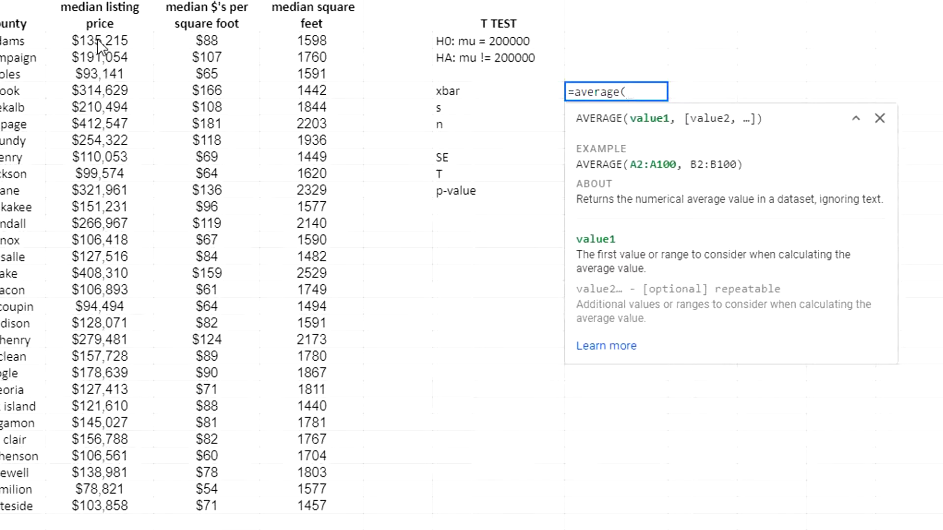
drag(98, 43, 94, 510)
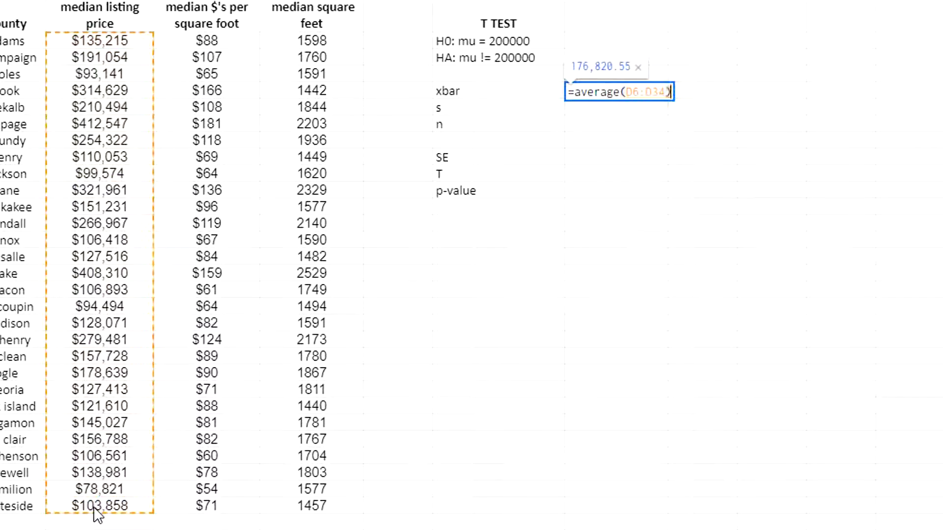
key(Return)
key(Up)
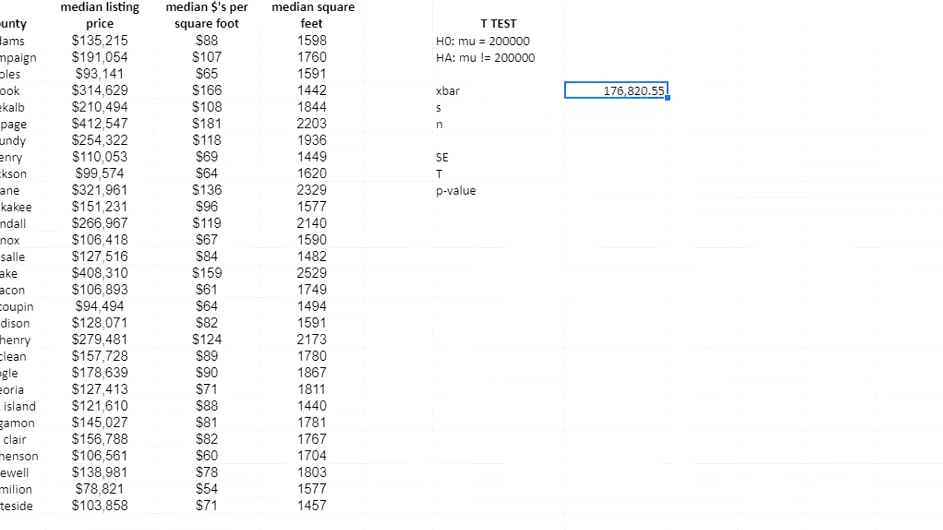
Calculate the sample standard deviation beside the s label with =stdev.s(D6:D34), reusing the range from the average formula.
key(F2)
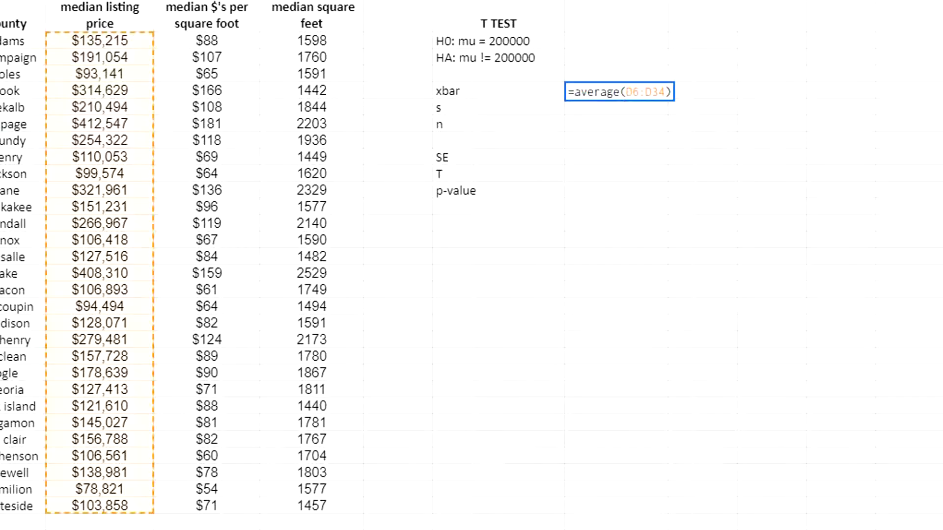
key(Escape)
click(596, 115)
text(=std)
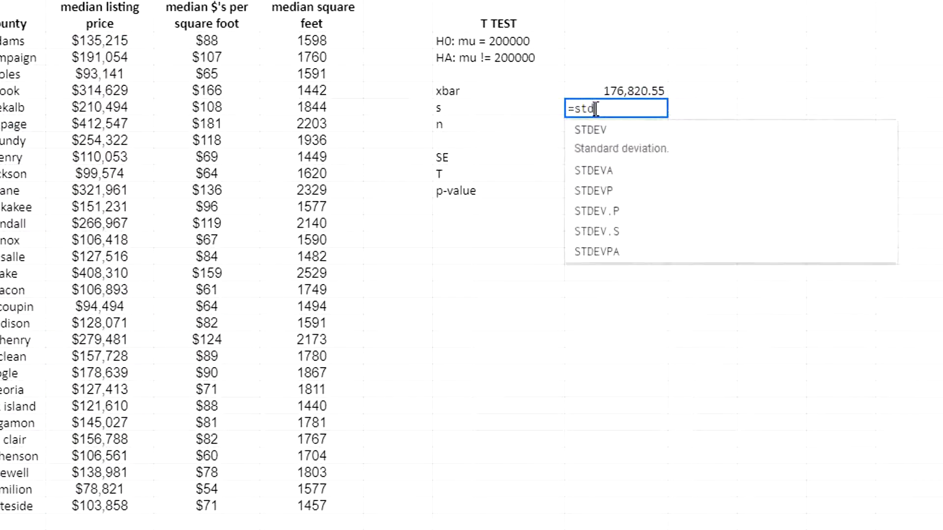
text(ev.s(D6:D34))
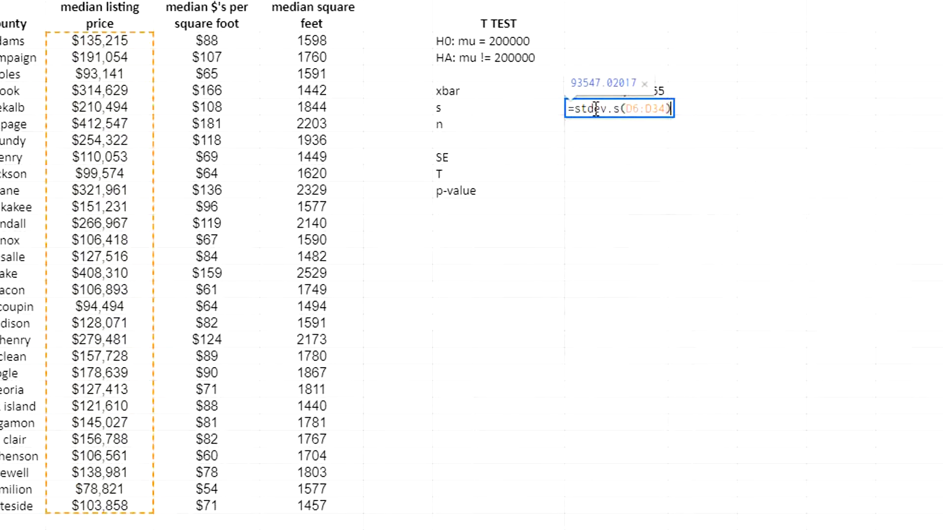
key(Return)
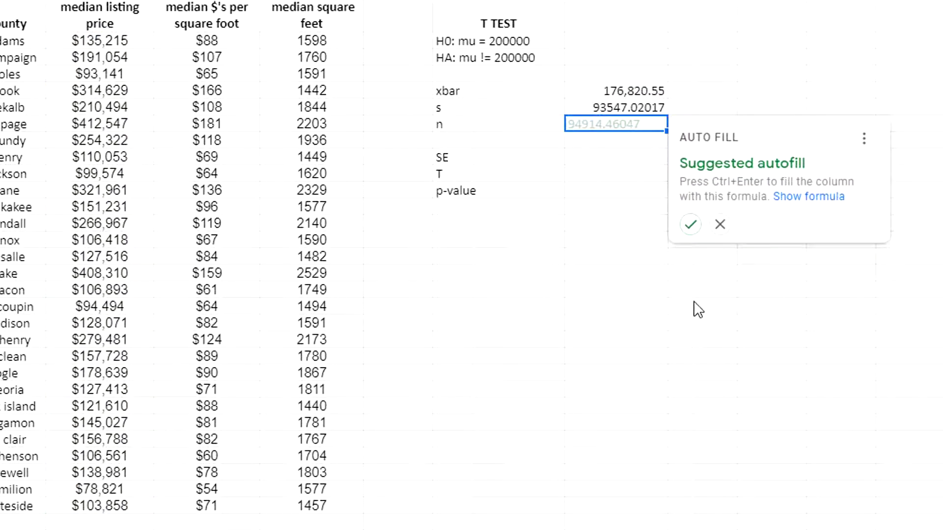
Calculate the sample size beside the n label with =count(D6:D34).
text(=cou)
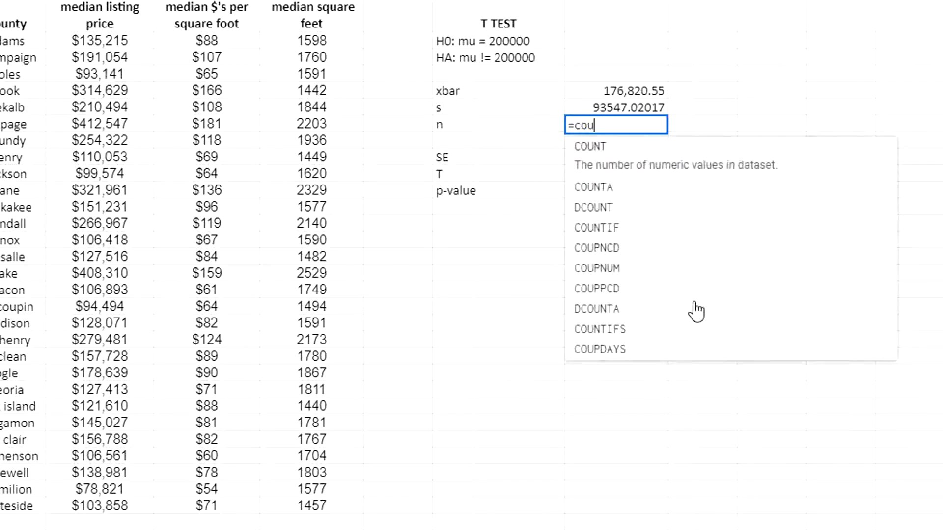
text(nt()
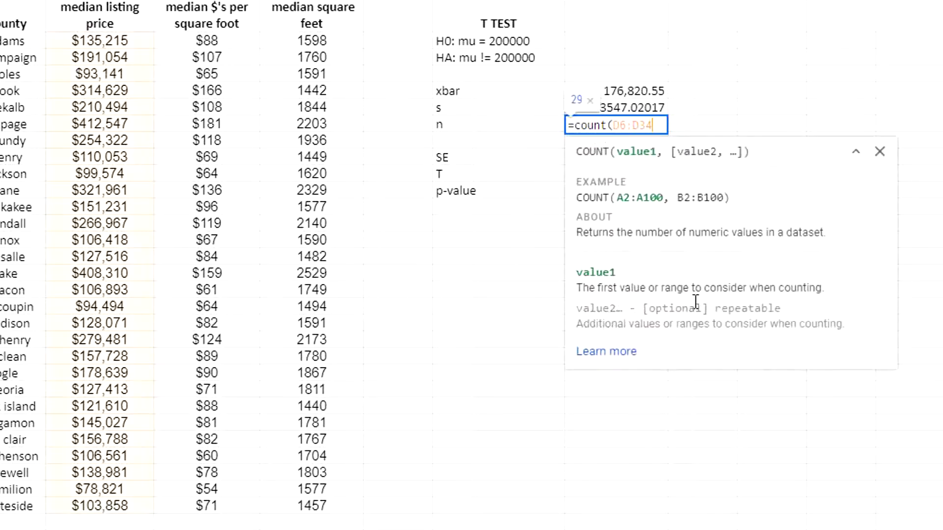
key(Tab)
key(Return)
Calculate the standard error beside the SE label by dividing s by the square root of n, =I10/sqrt(I11).
key(Down)
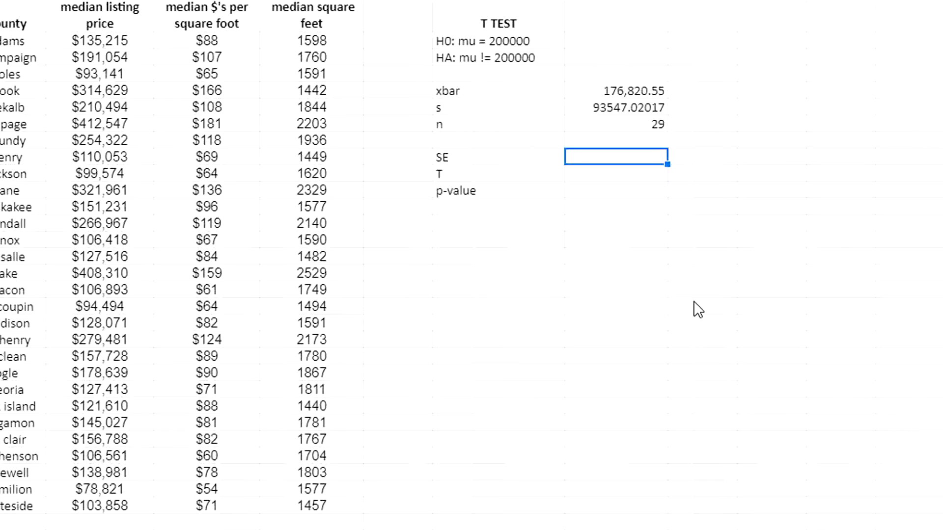
text(=)
key(Up)
key(Up)
key(Up)
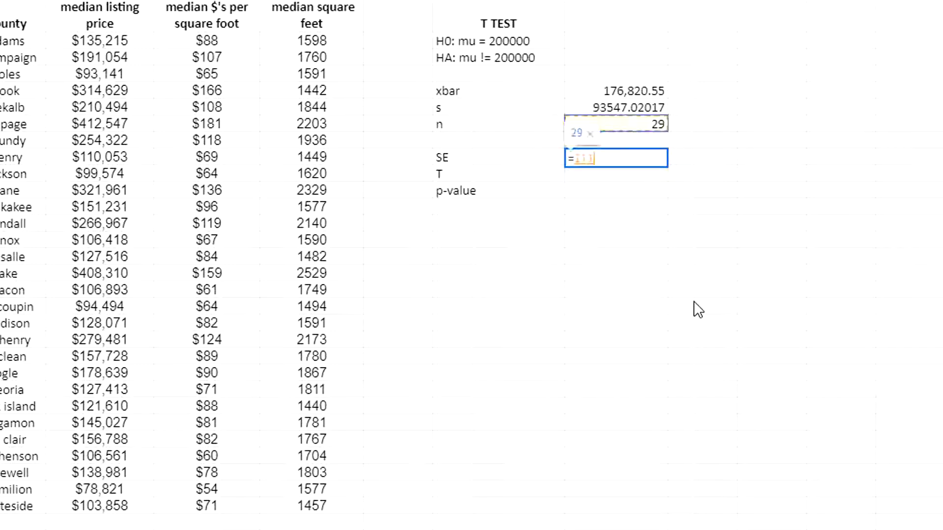
text(/sq)
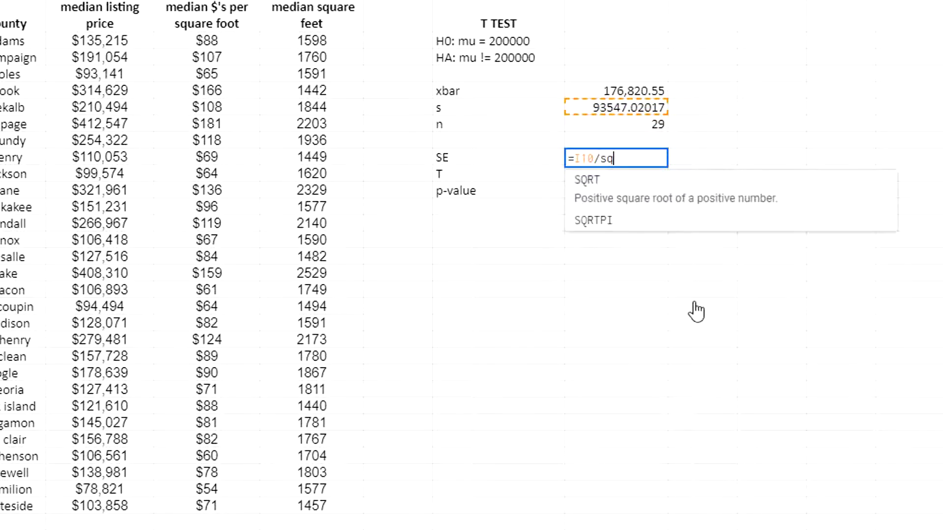
text(rt()
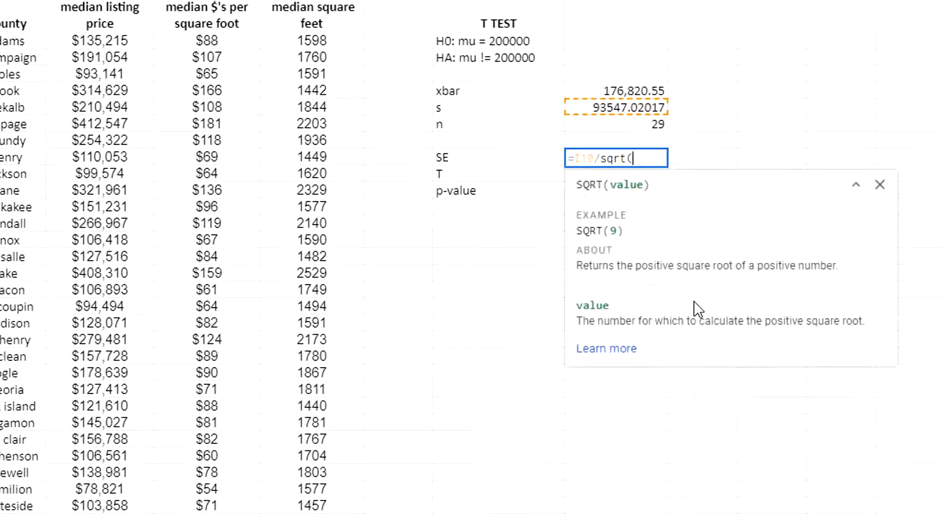
click(638, 127)
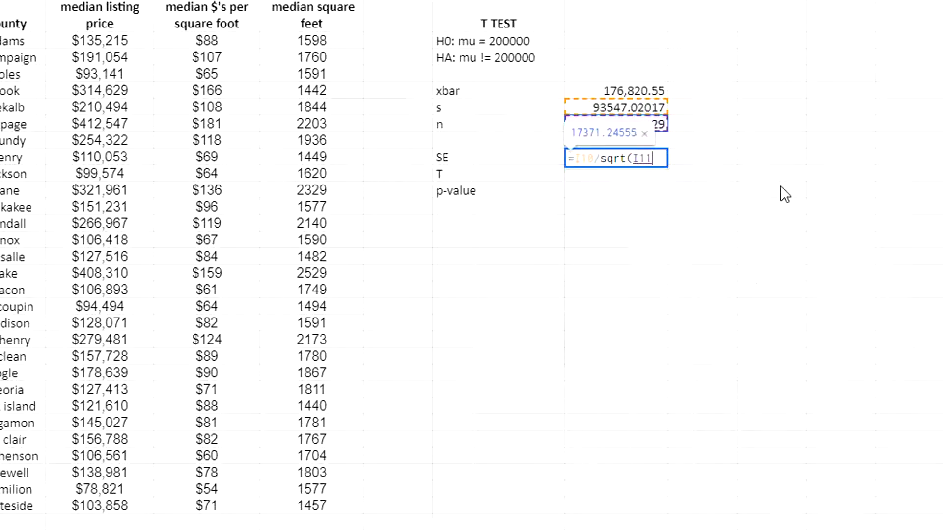
text())
key(Return)
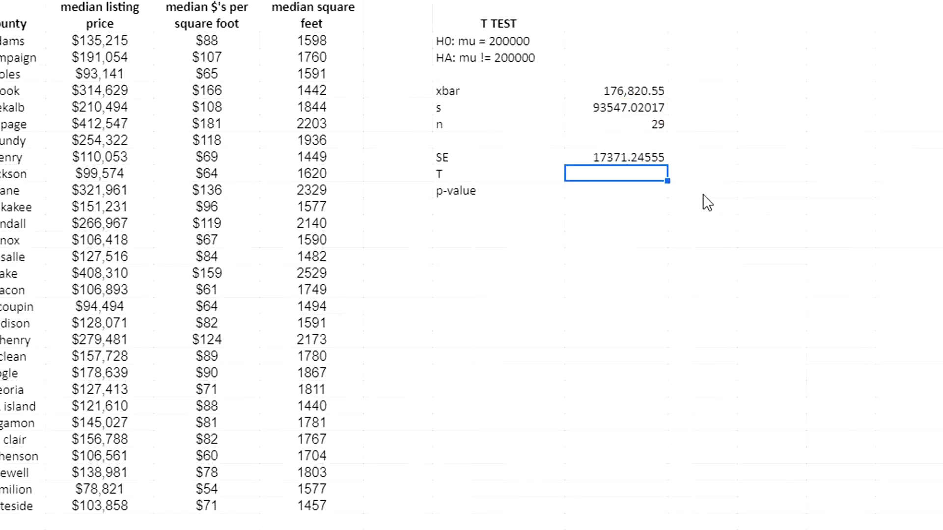
Calculate the test statistic beside the T label as xbar minus 200000, divided by SE, and dismiss the autofill suggestion.
text(=)
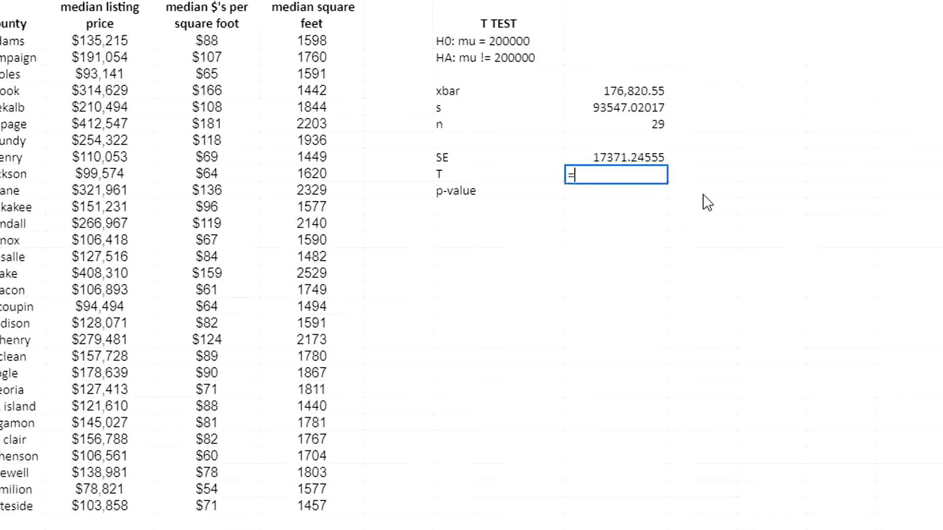
text(()
click(614, 92)
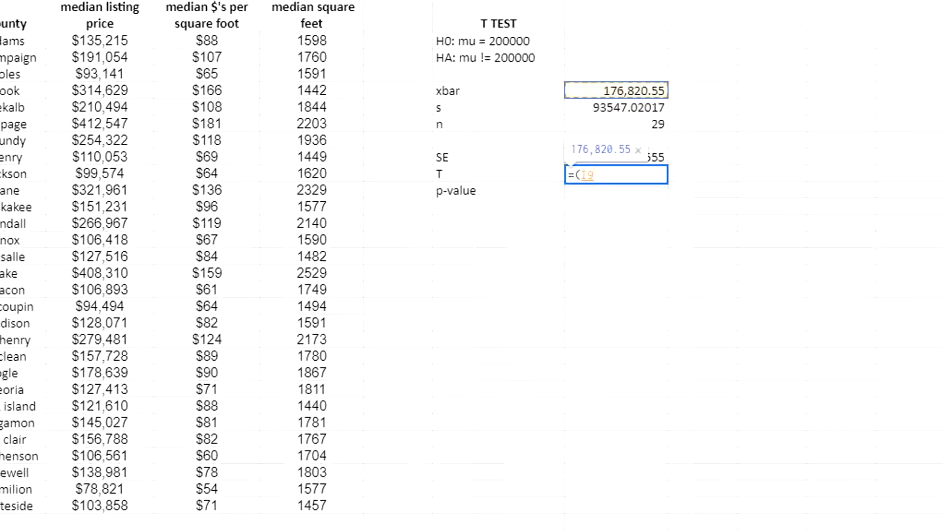
text(-)
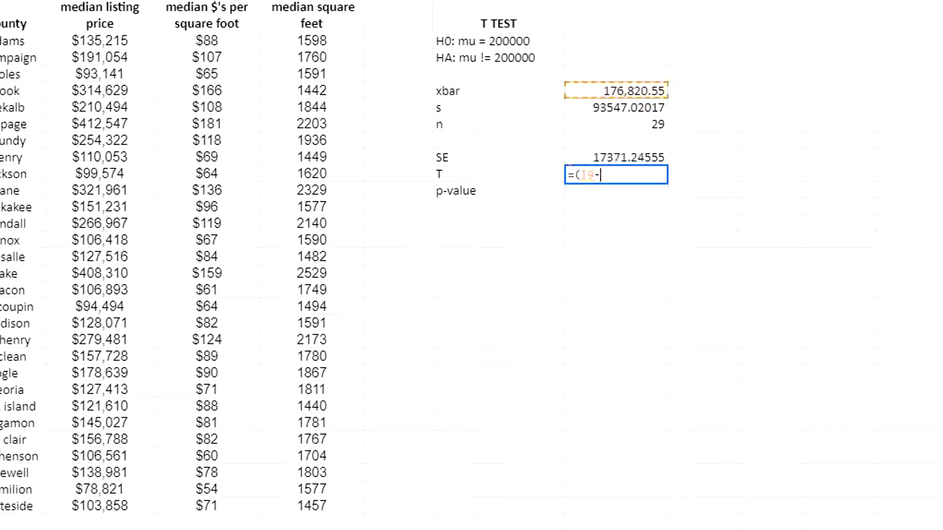
text(200)
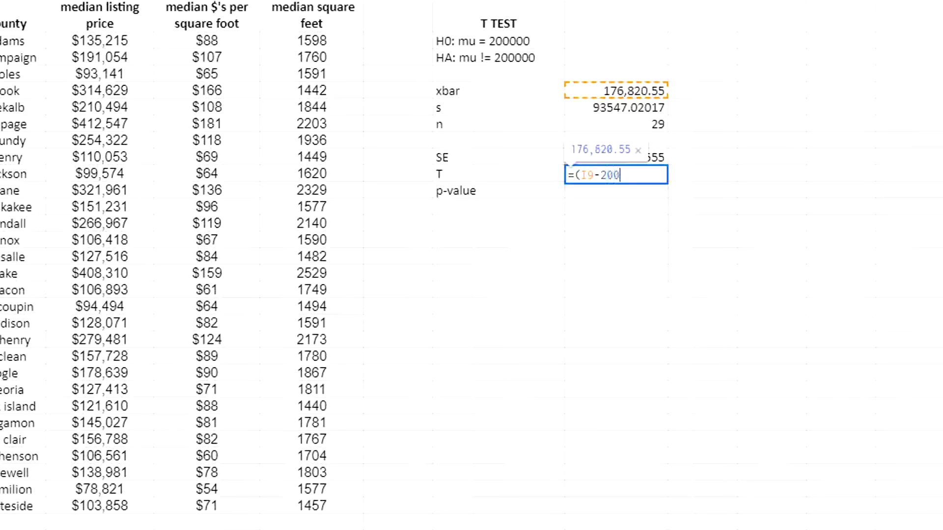
text(000)/)
click(632, 156)
key(Return)
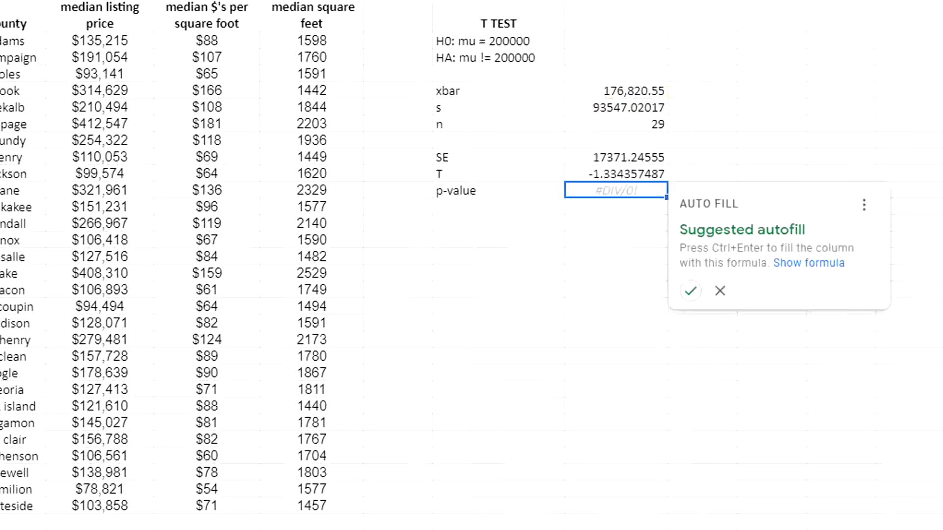
click(723, 158)
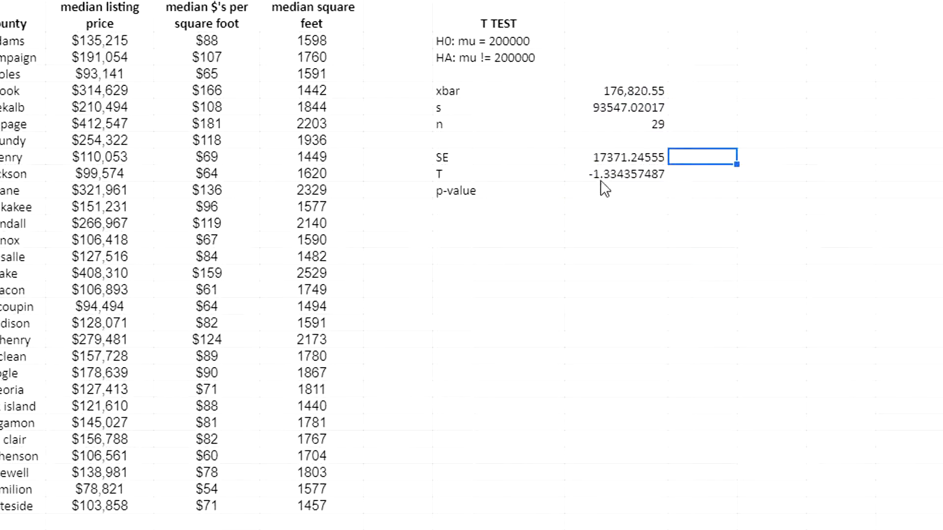
Enter the two-tailed p-value formula =t.dist.2t(I14,I11-1) beside the p-value label, using T and n minus 1 degrees of freedom.
click(604, 194)
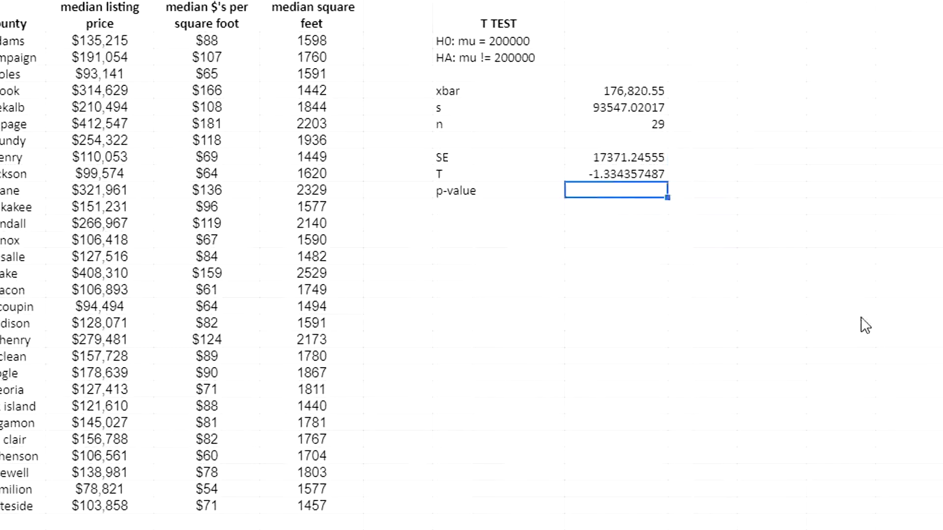
text(=)
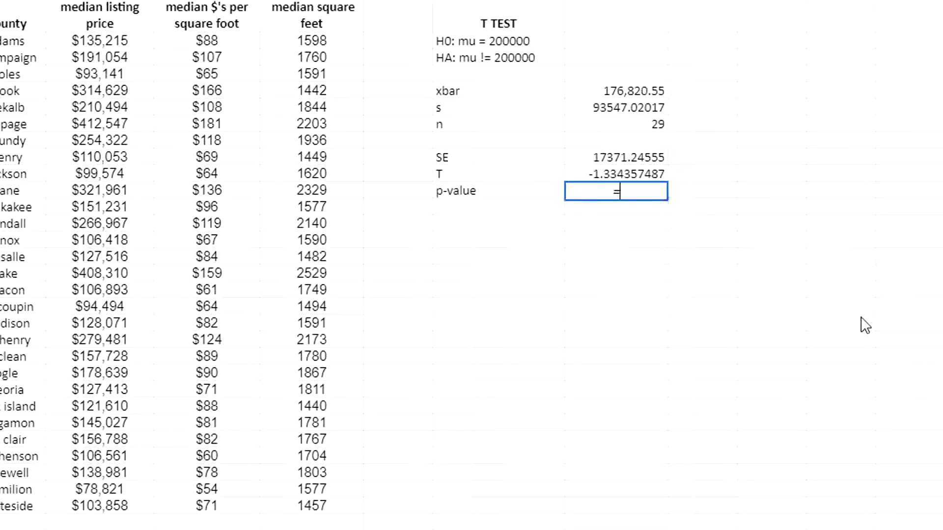
text(t.dist.25)
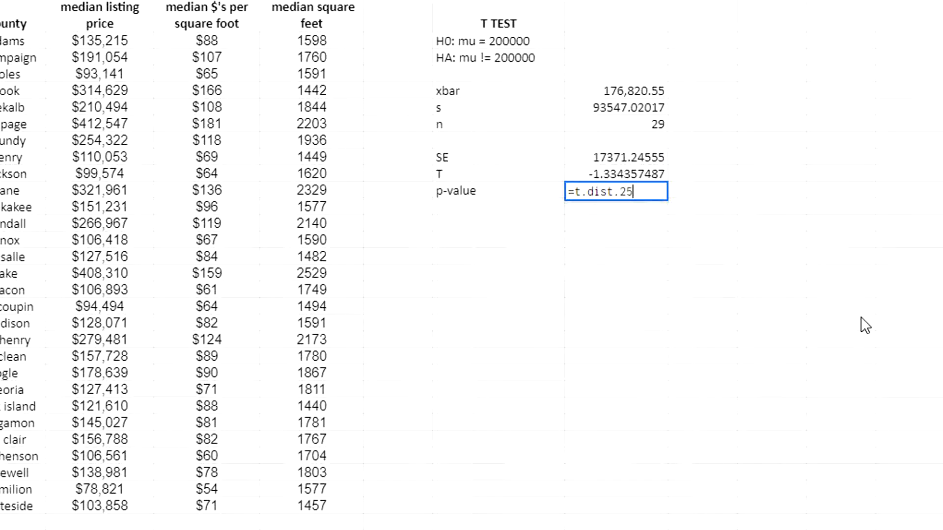
key(BackSpace)
text(t()
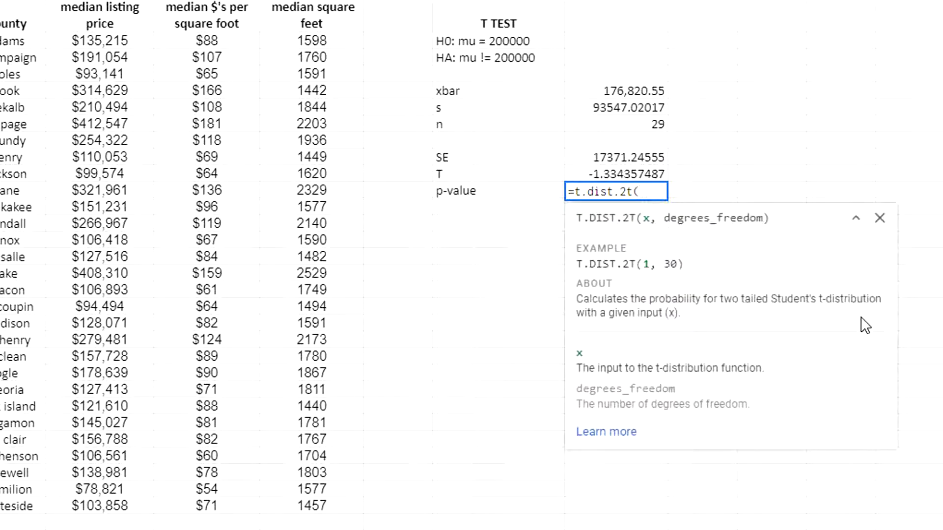
click(612, 173)
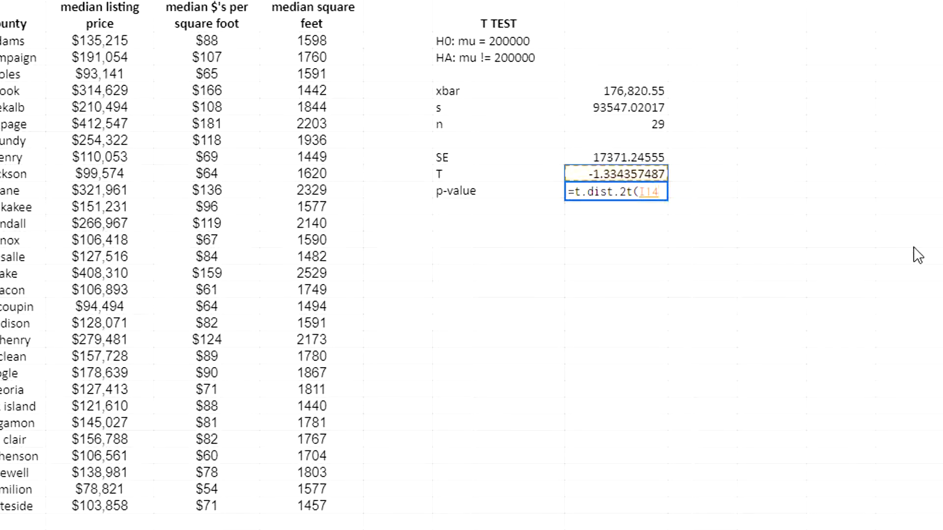
text(,)
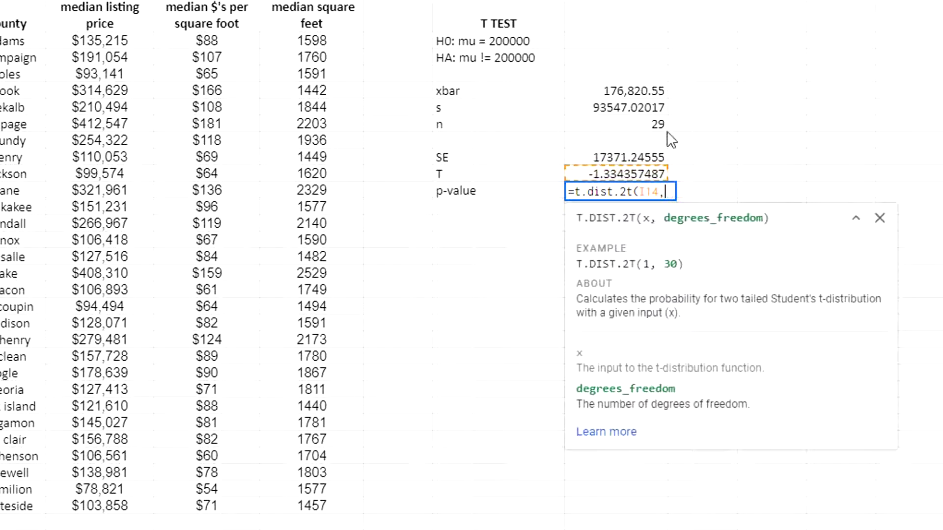
click(652, 121)
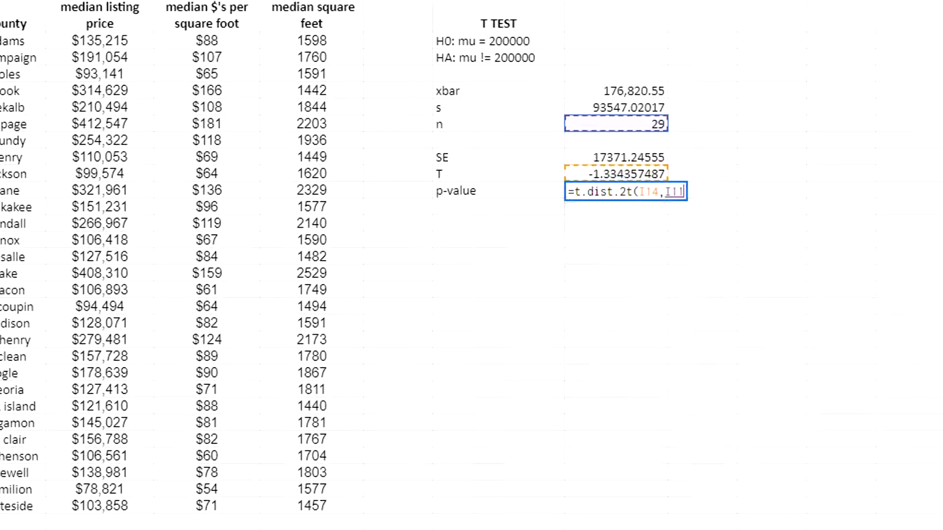
text(-1)
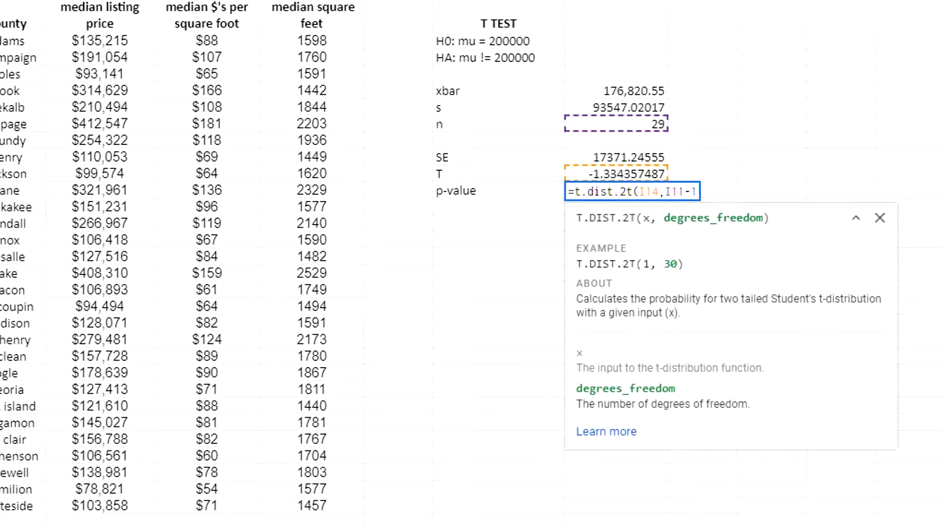
text())
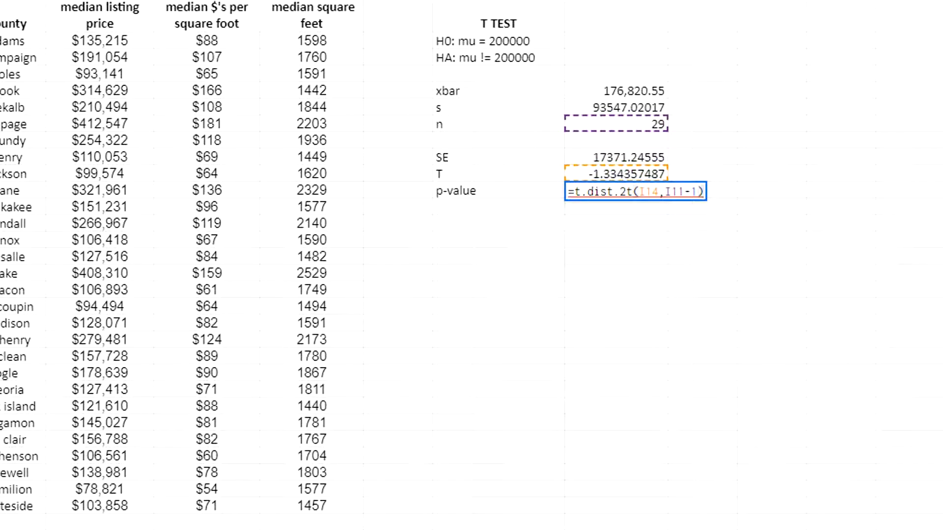
key(Return)
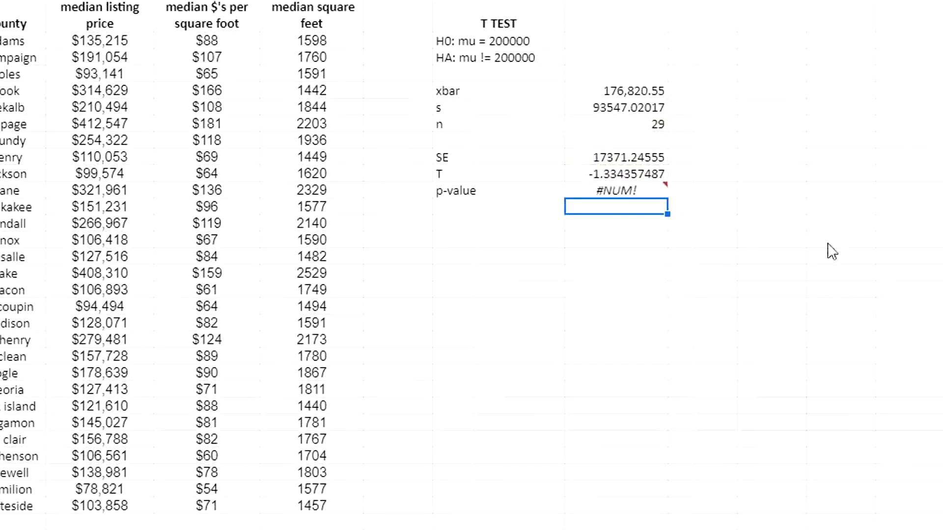
Correct the p-value formula to use the absolute value of T: =t.dist.2t(abs(I14),I11-1).
click(602, 192)
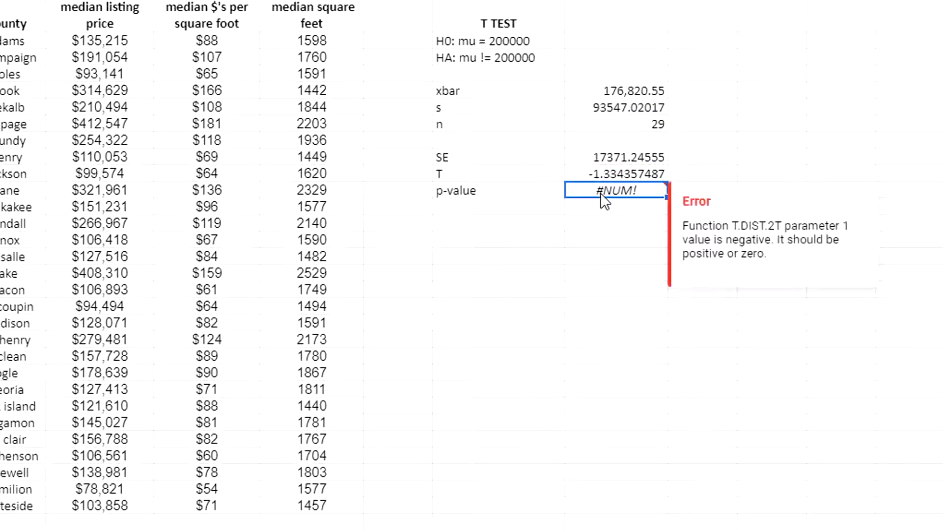
double_click(600, 193)
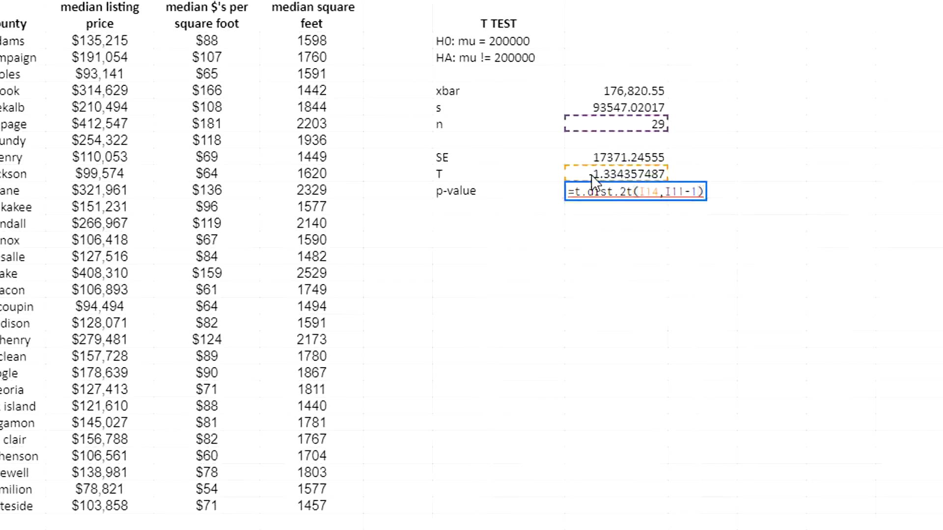
click(635, 192)
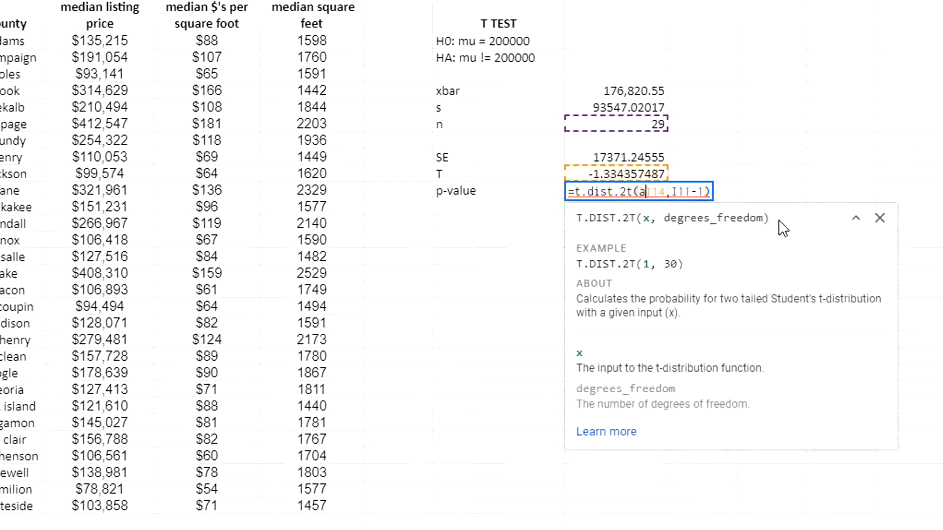
text(abs()
key(Right)
key(Right)
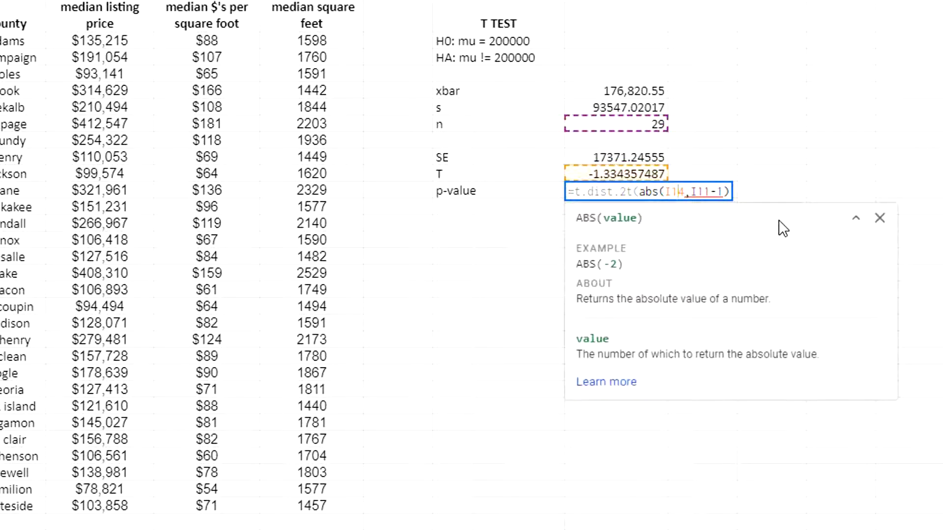
text())
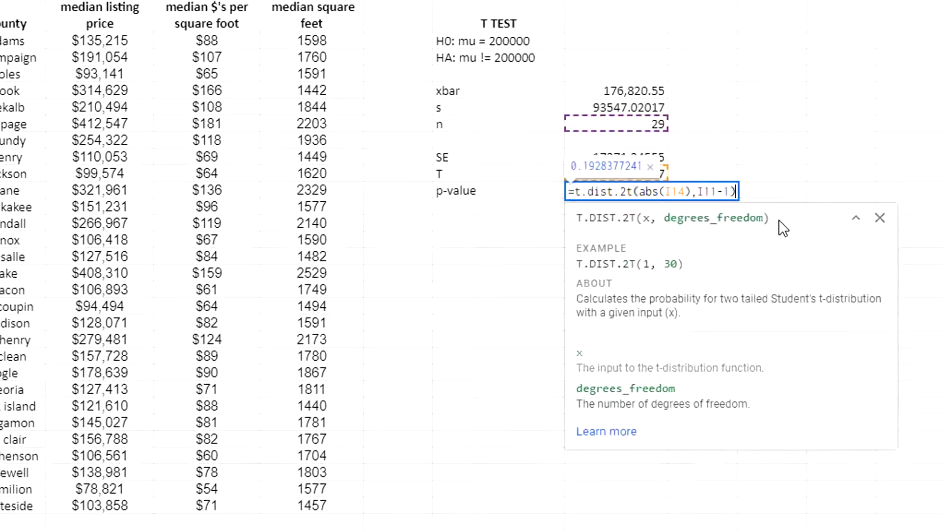
key(End)
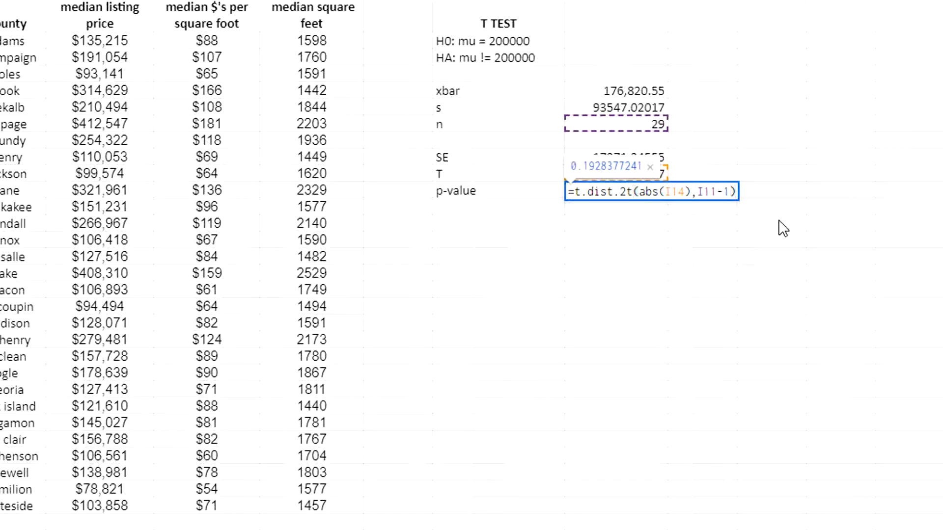
key(Return)
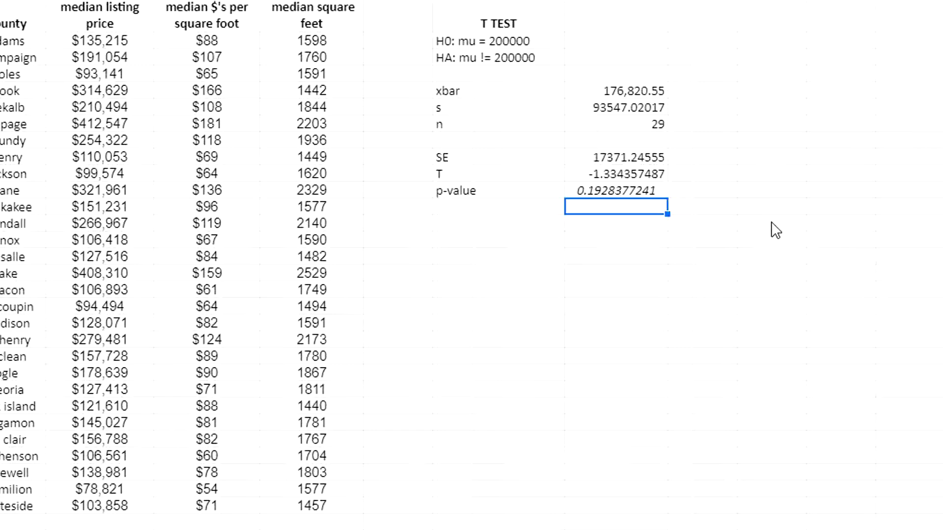
click(579, 188)
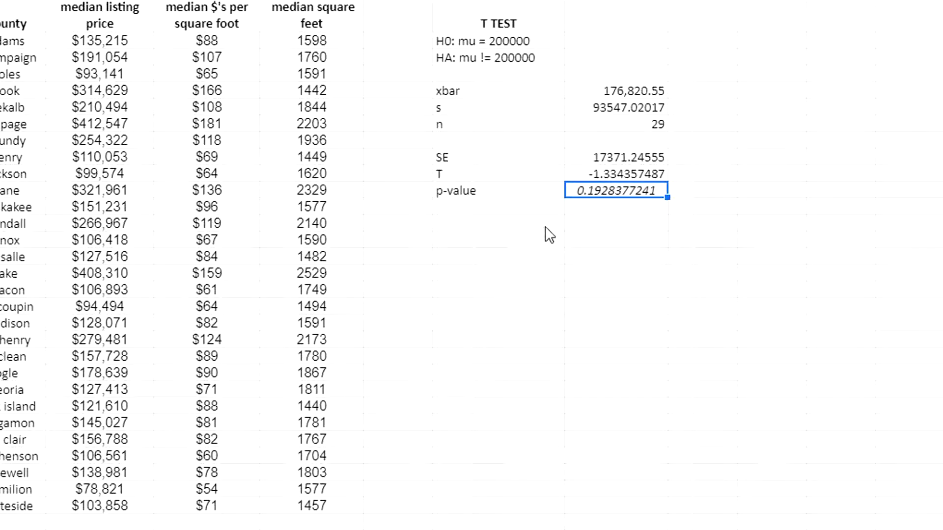
click(538, 211)
key(Right)
key(Up)
key(Down)
key(Down)
key(Up)
key(Left)
key(Down)
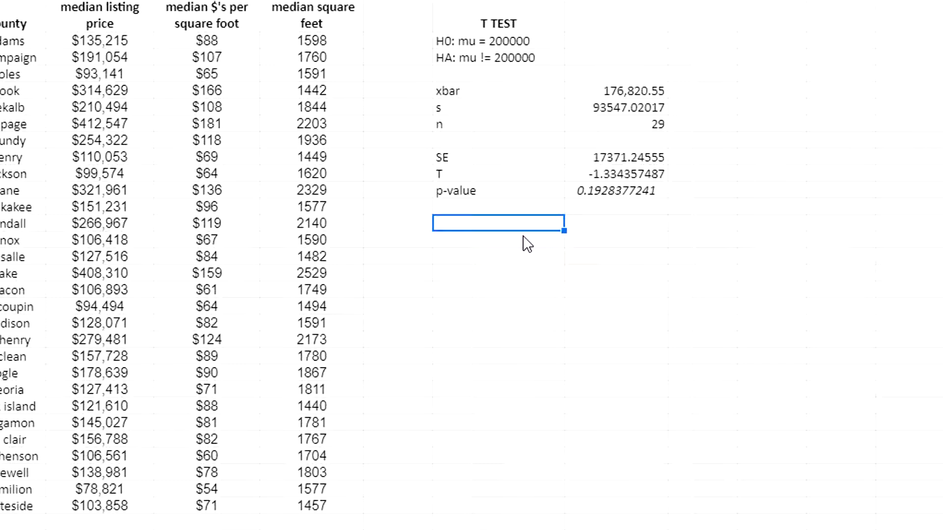
Add a "null mean" column beside the median square feet column and fill 200000 down G6:G34 for every county.
key(Up)
key(Up)
key(Up)
key(Up)
key(Up)
key(Up)
key(Up)
key(Up)
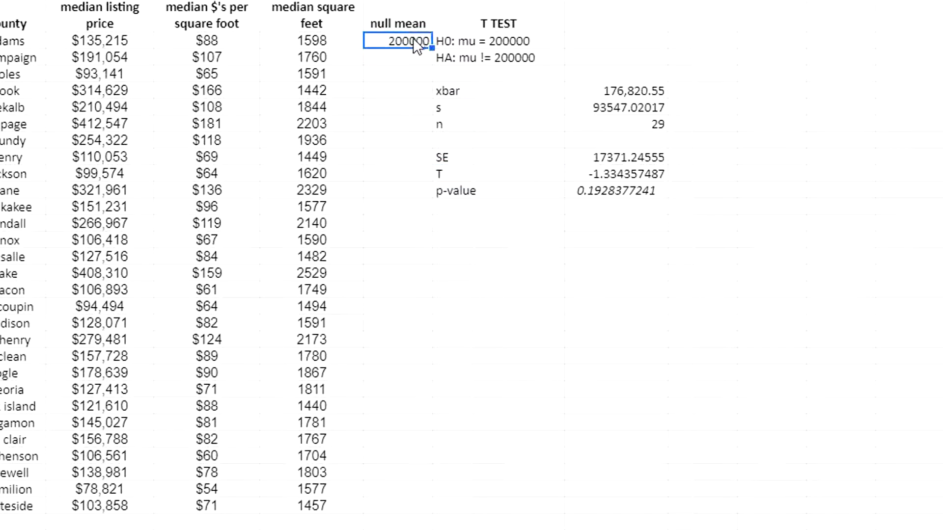
drag(431, 48, 431, 511)
click(505, 339)
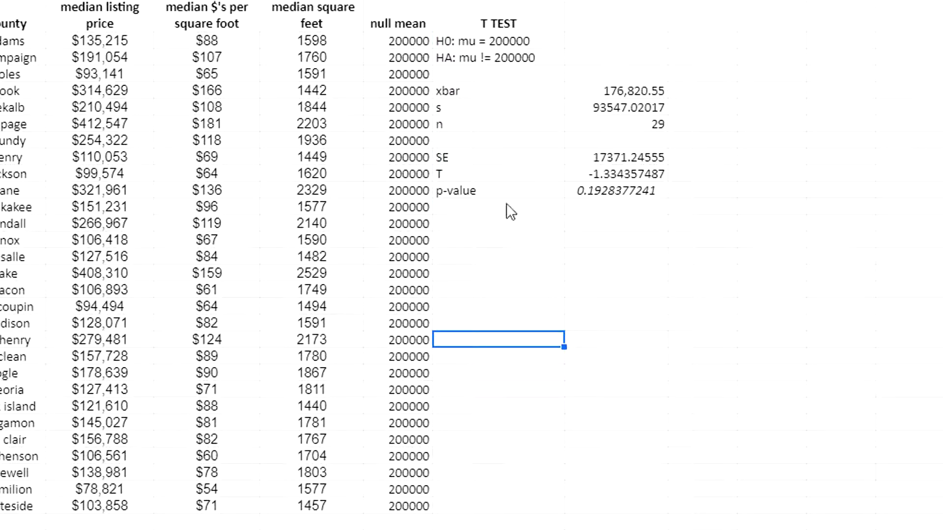
Enter =t.test(D6:D34,G6:G34,2,3) below the T TEST calculations to compare the listing prices with the null mean column.
click(493, 245)
text(=t)
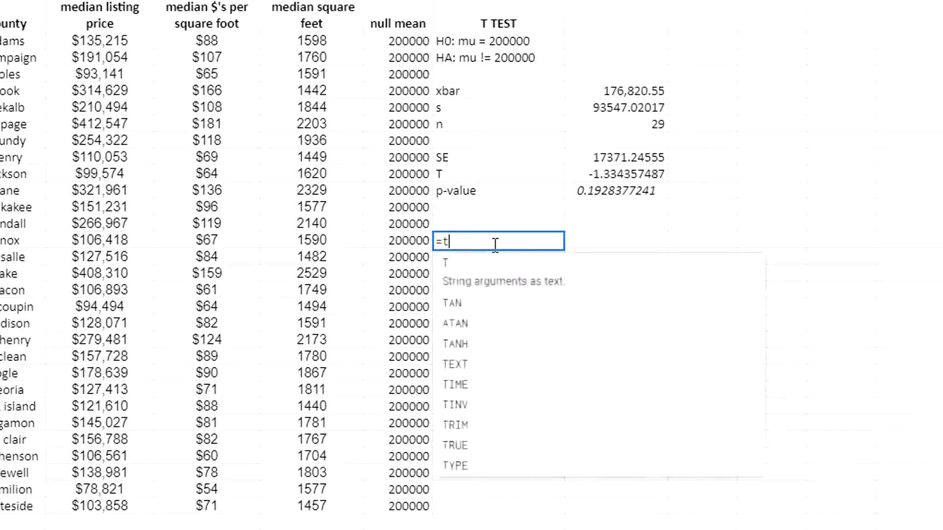
text(.test()
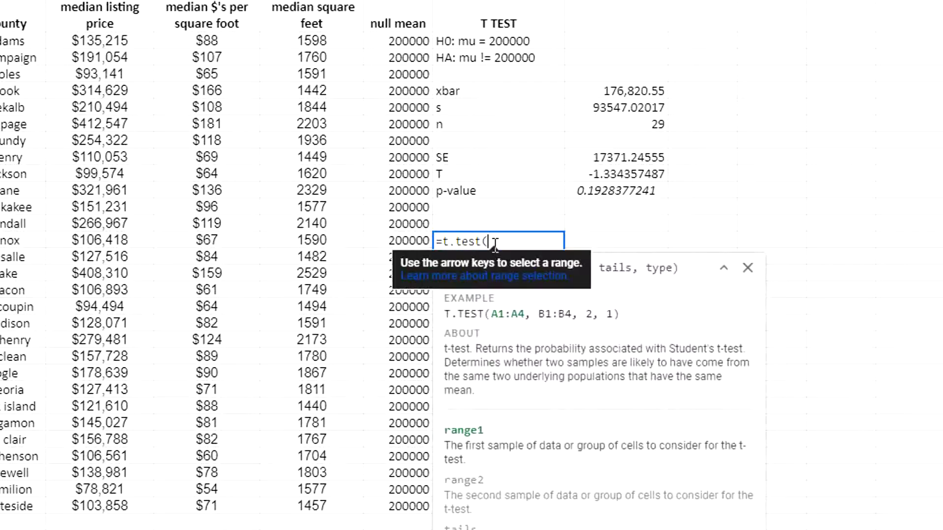
drag(112, 10, 126, 45)
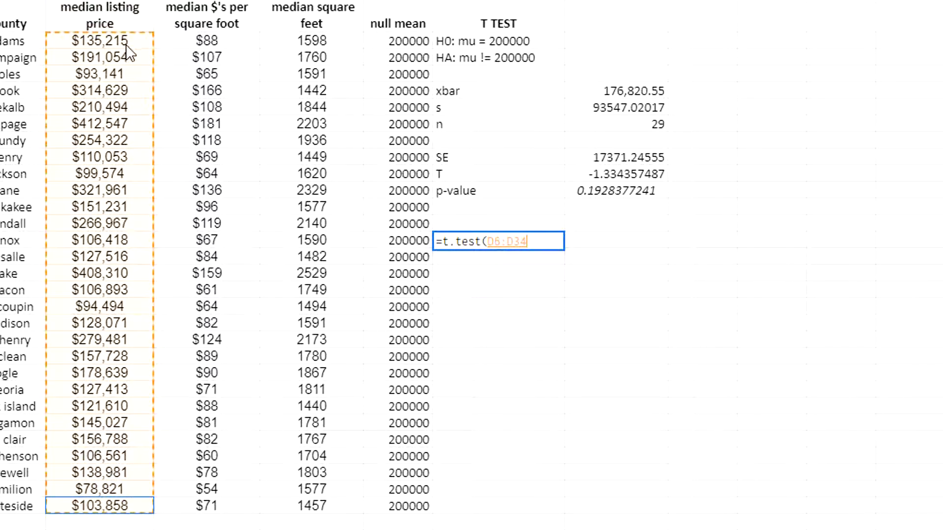
text(,)
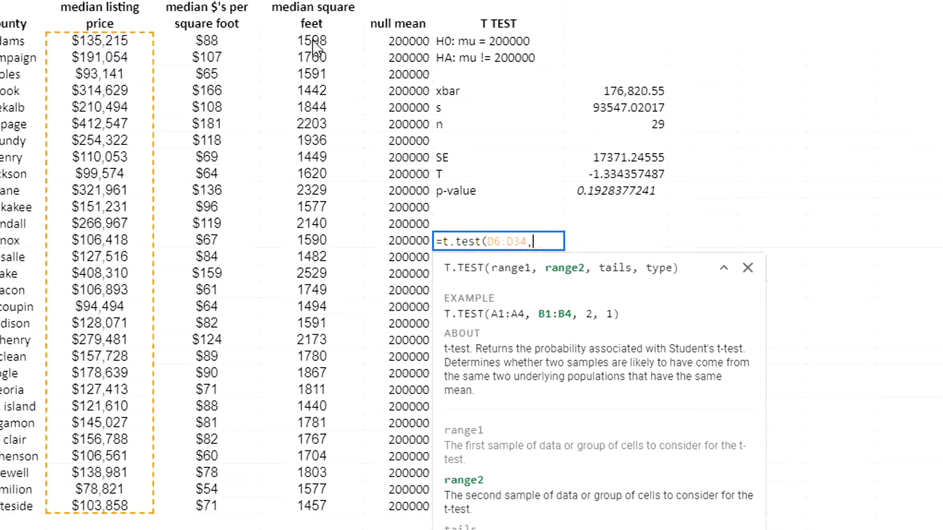
click(405, 43)
drag(405, 42, 389, 506)
text(,)
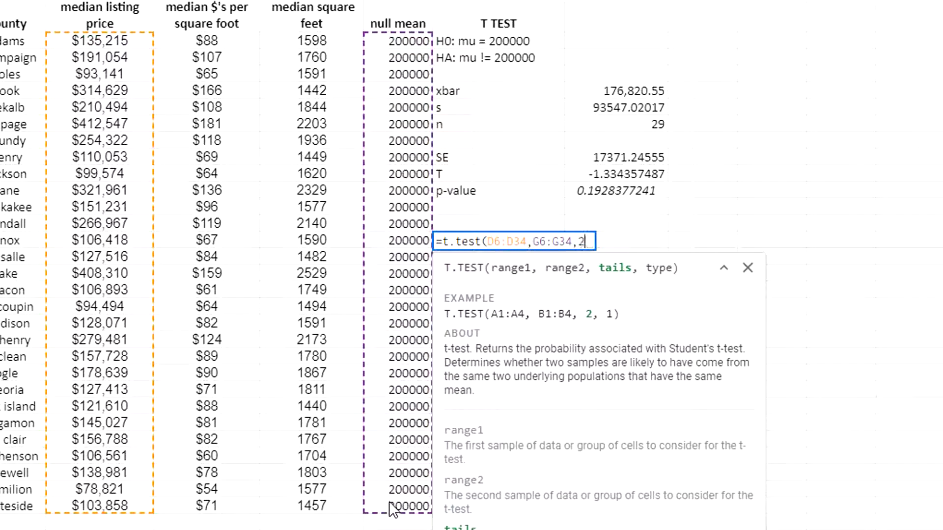
text(2,)
text(3))
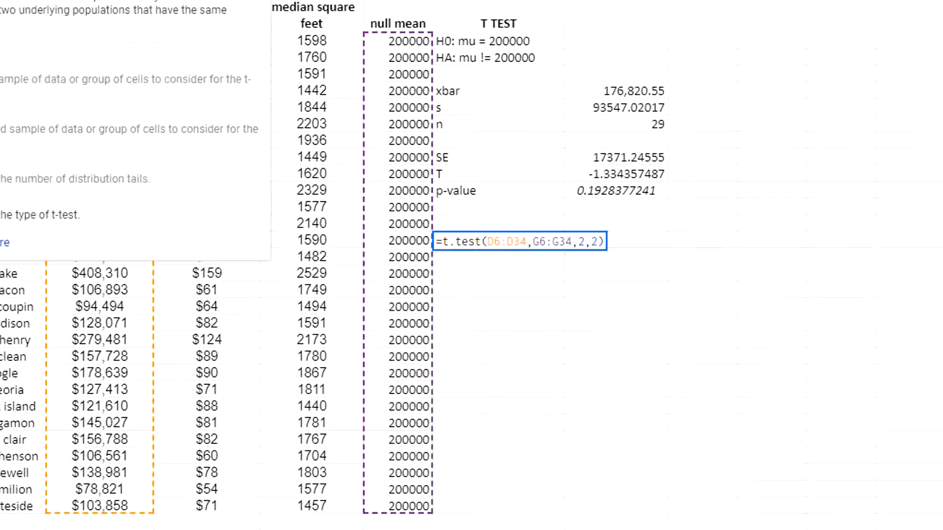
key(Return)
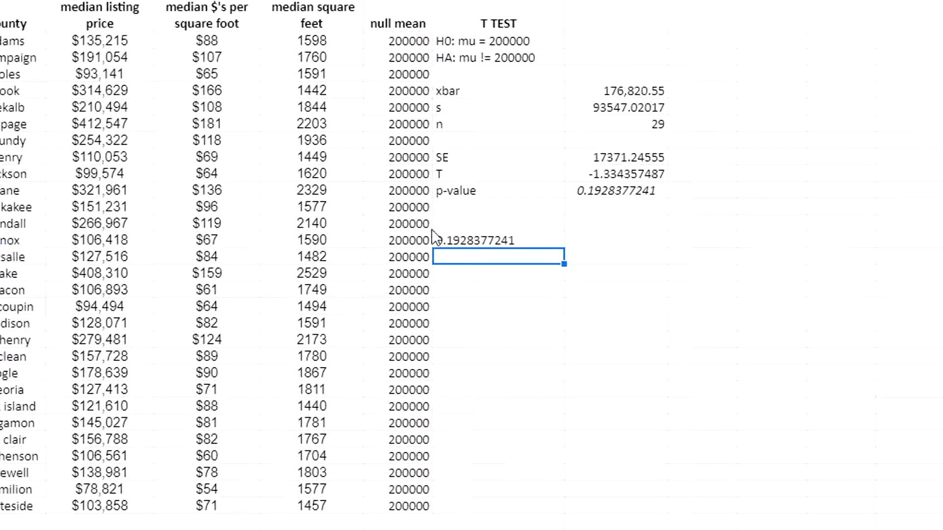
Move the t.test result one cell to the right and label it "p-value" in the vacated cell.
click(472, 239)
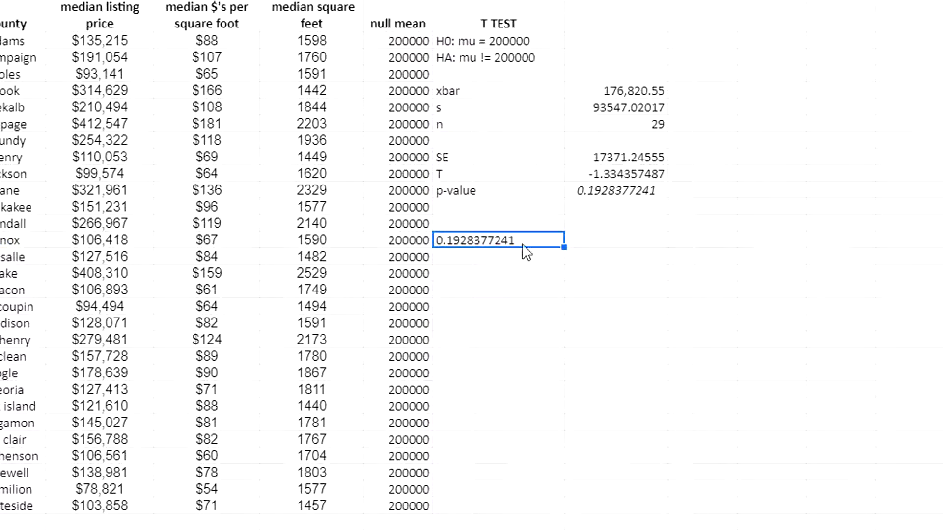
drag(500, 248, 580, 257)
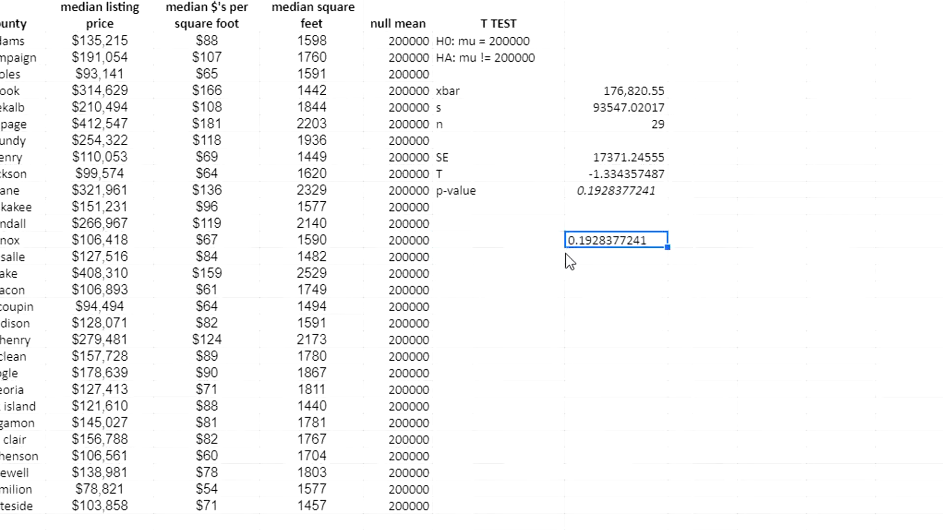
click(502, 241)
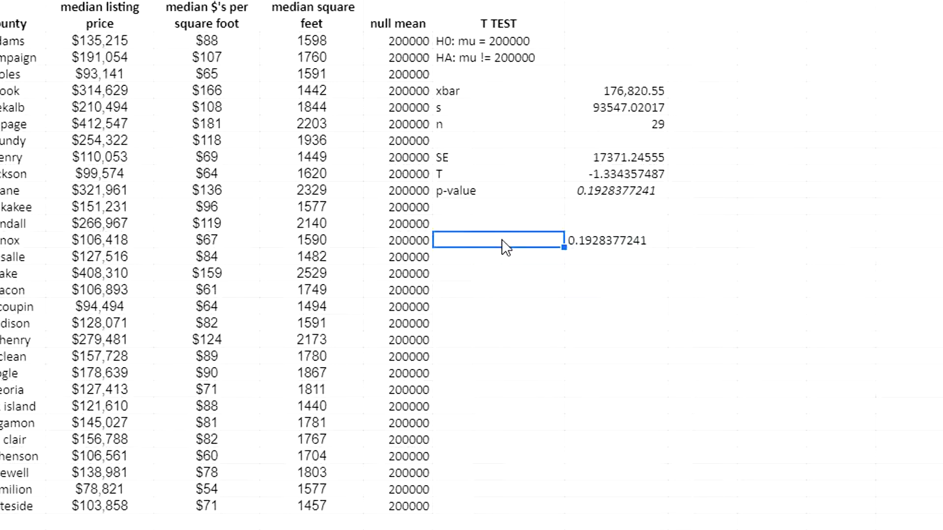
text(p-value)
key(Return)
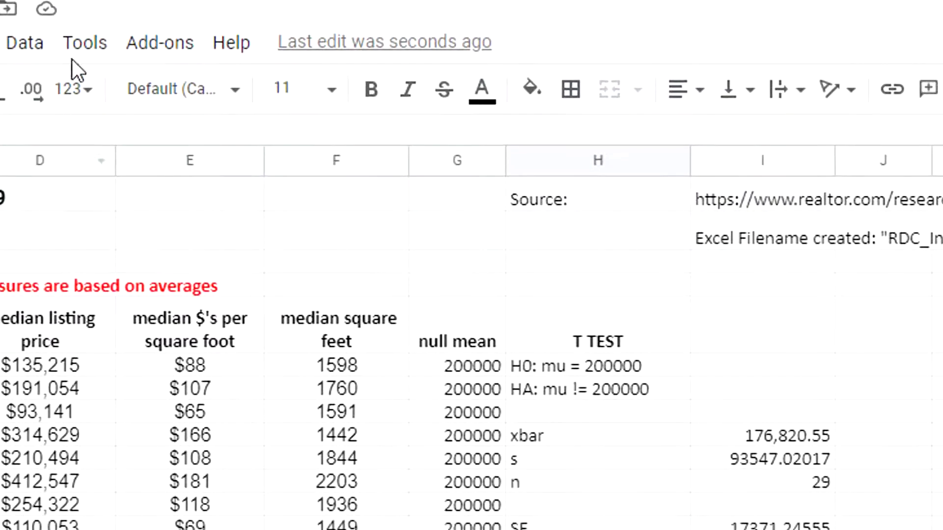
Start the XLMiner Analysis ToolPak add-on and open its t-Test: Two-Sample Assuming Unequal Variances form.
click(156, 49)
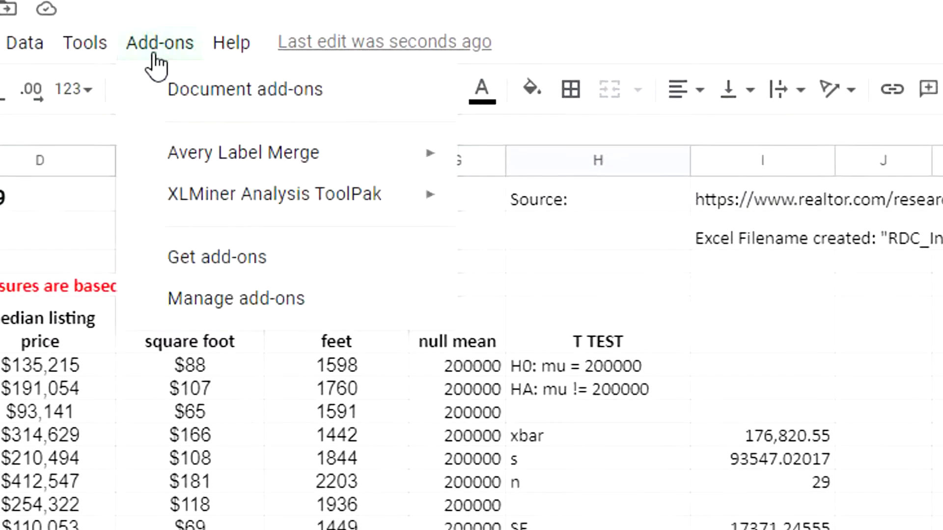
mouse_move(292, 210)
click(491, 194)
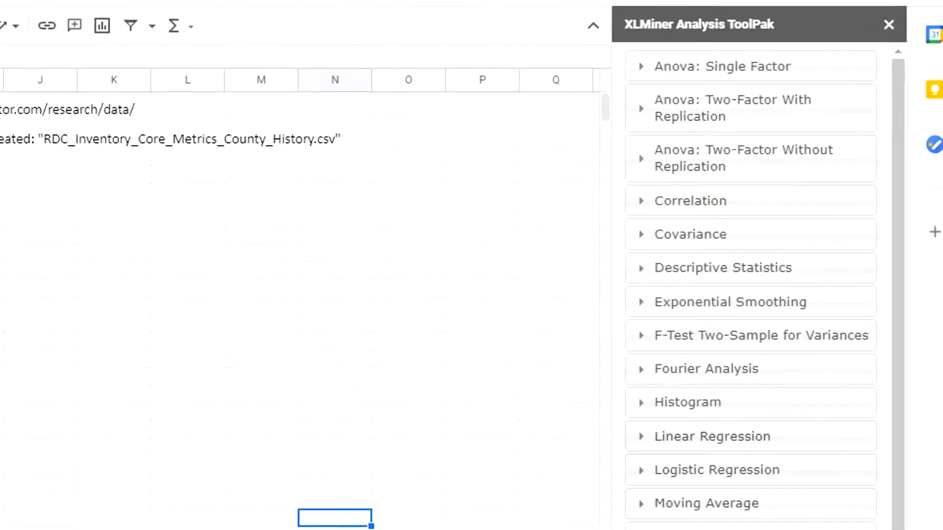
scroll(750, 285, down, 2)
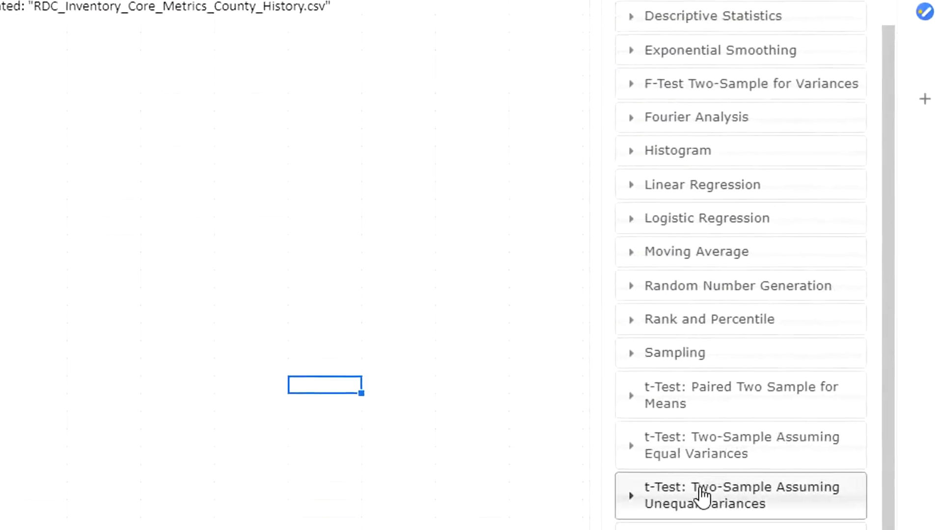
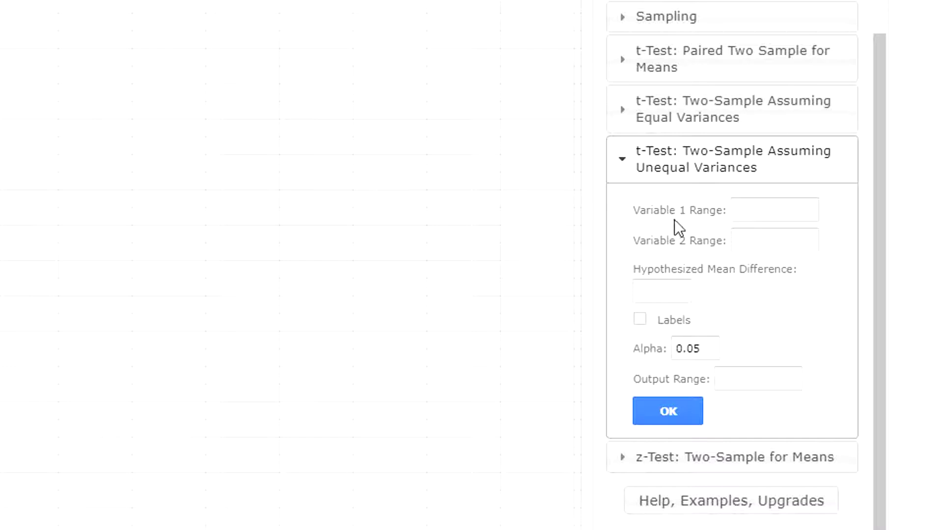
Set the t-test's Variable 1 Range to D5:D34 and Variable 2 Range to G5:G34.
click(769, 210)
text(D5:D34)
click(756, 235)
text(D5:D34)
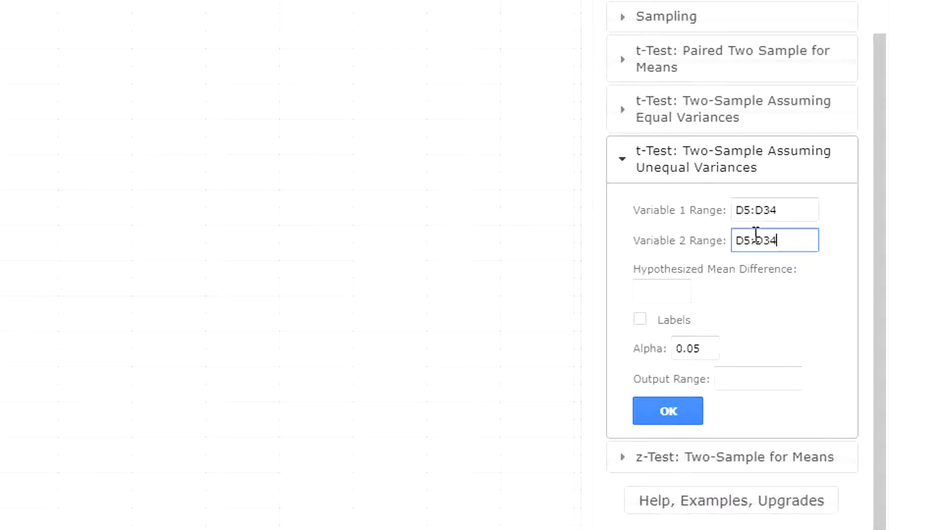
key(BackSpace)
key(BackSpace)
key(BackSpace)
key(BackSpace)
key(BackSpace)
key(BackSpace)
text(G)
text(5:D)
key(BackSpace)
text(G34)
Set the hypothesized mean difference to 0, enable Labels, and run the t-test with its output at K8.
click(663, 289)
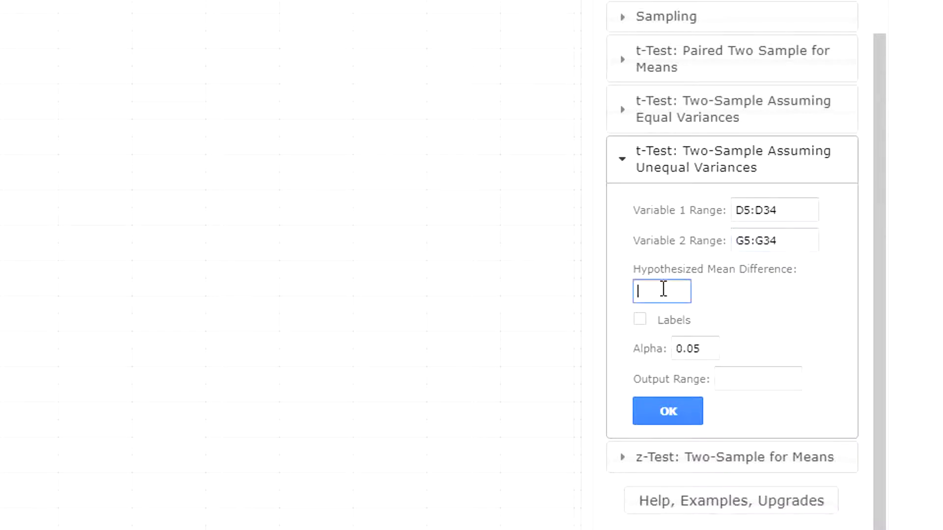
text(0)
click(732, 308)
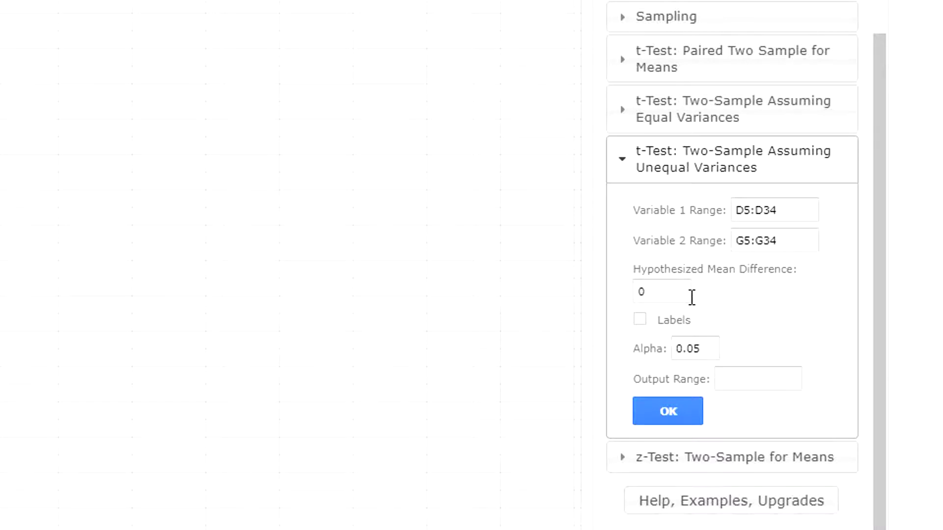
click(640, 319)
click(82, 25)
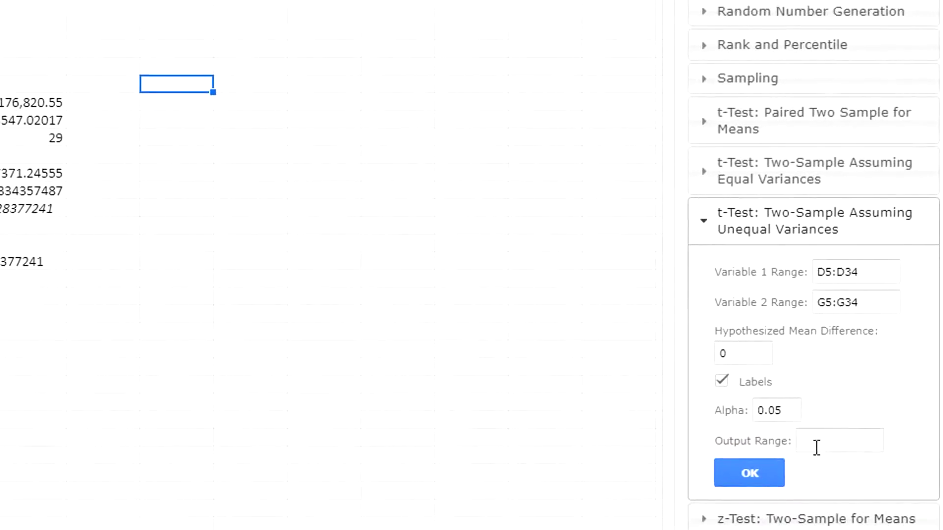
click(817, 444)
text(K8)
click(740, 467)
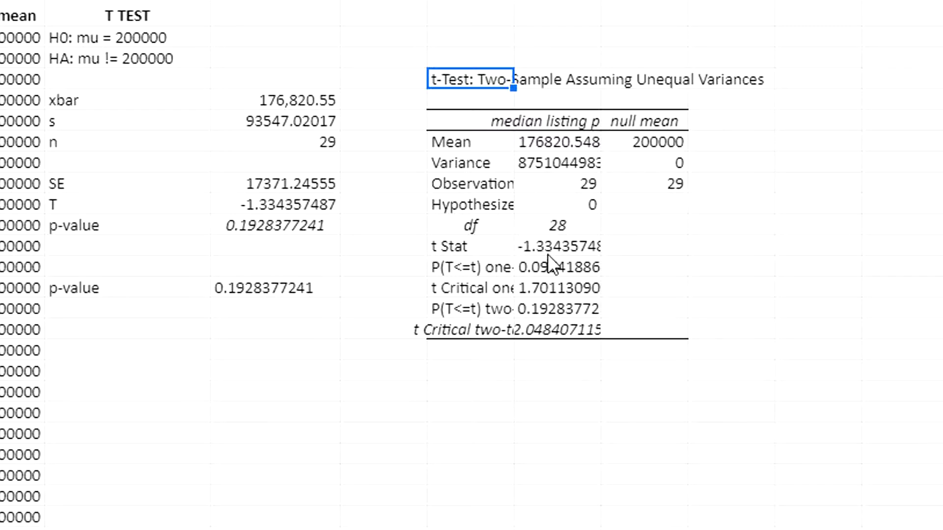
Widen column K so the row labels of the t-test output table fit.
click(565, 252)
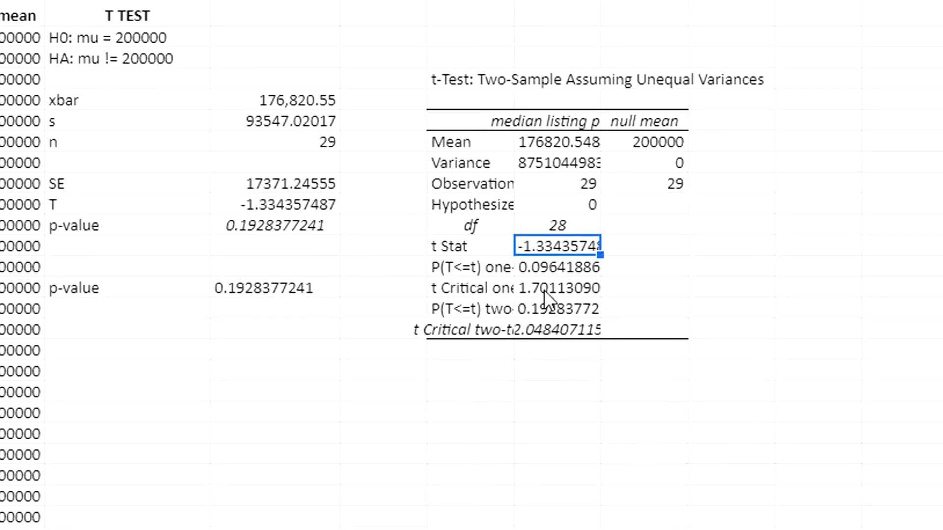
click(557, 3)
drag(514, 2, 546, 3)
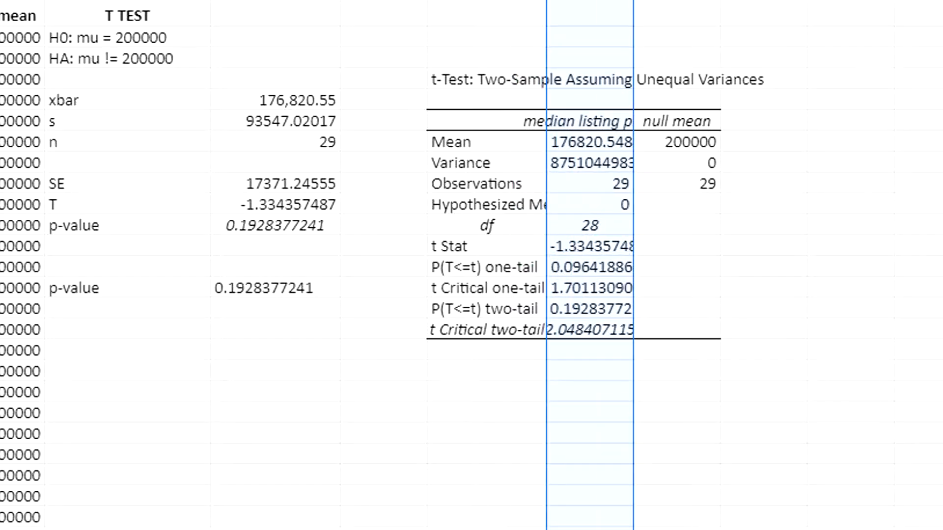
drag(546, 2, 566, 3)
click(620, 348)
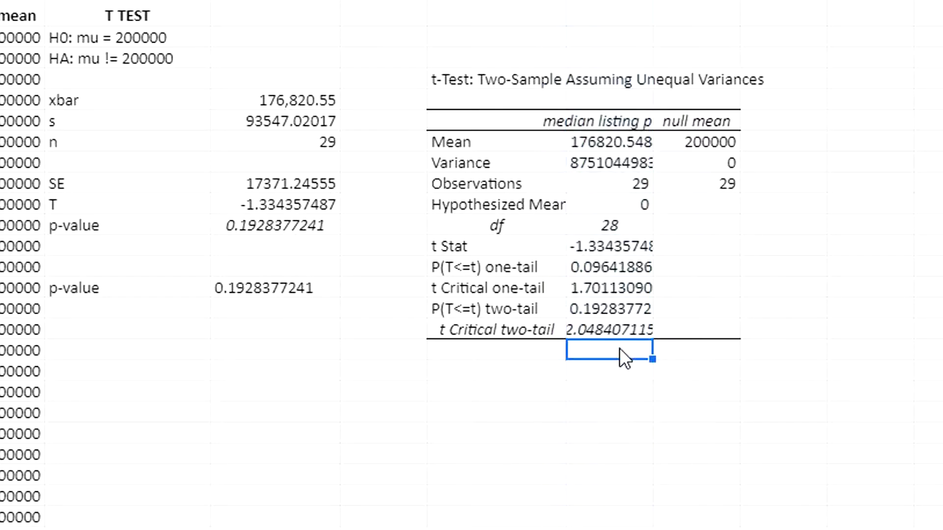